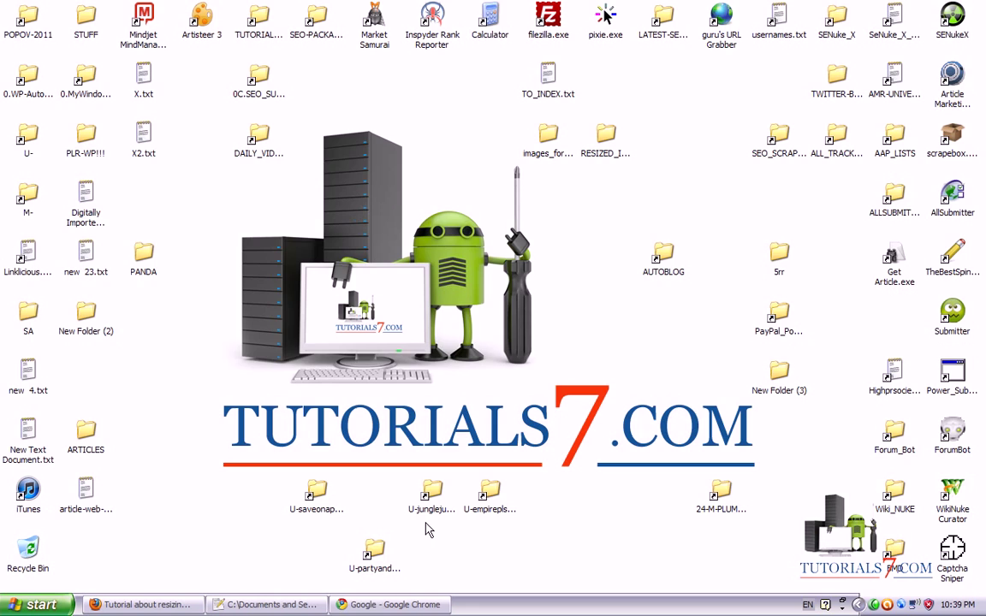
- Search Google for irfanview in Chrome and open the download page of the official IrfanView site
click(390, 605)
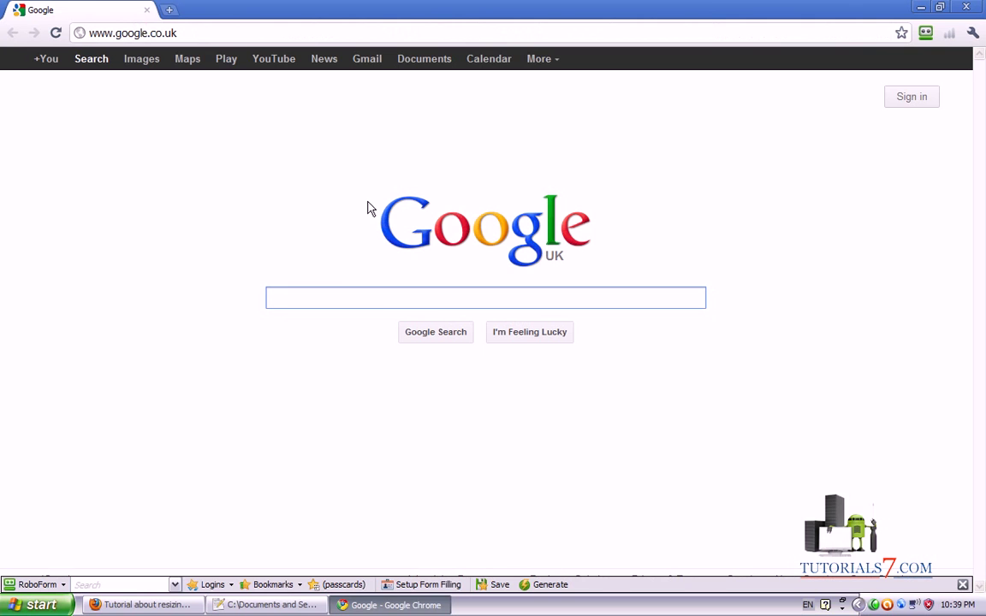
text(irfa)
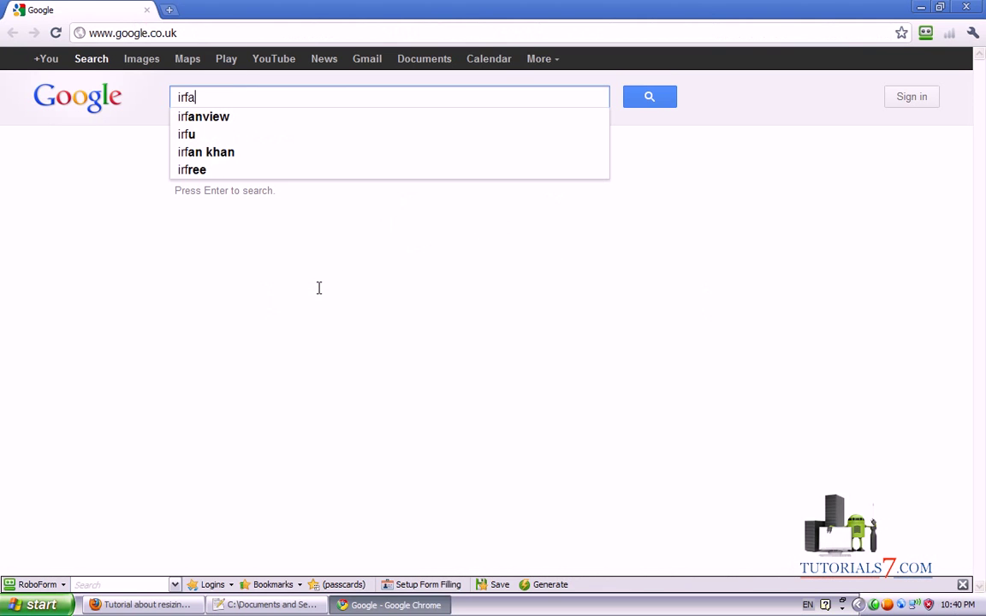
text(nview)
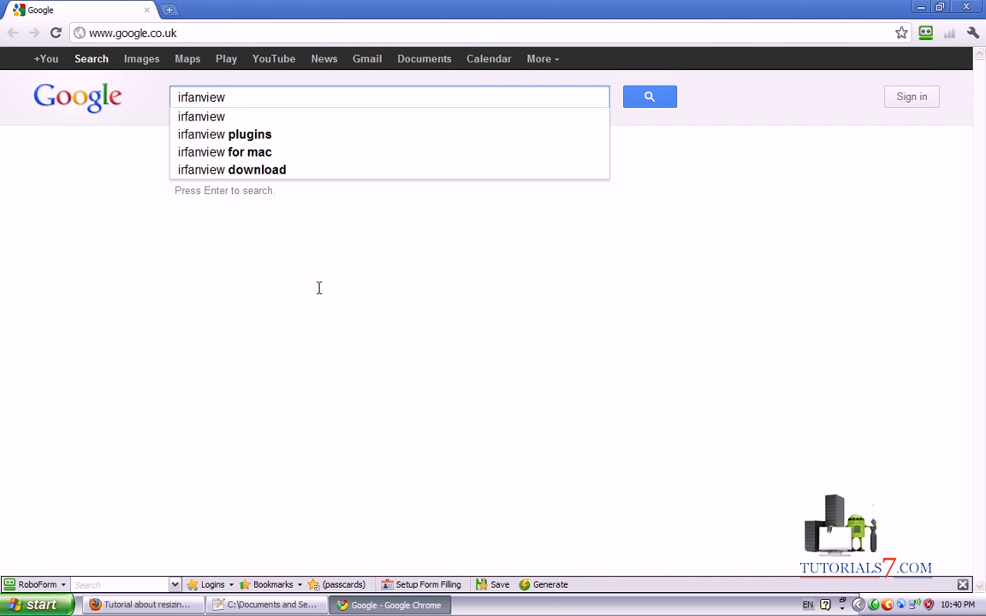
key(Return)
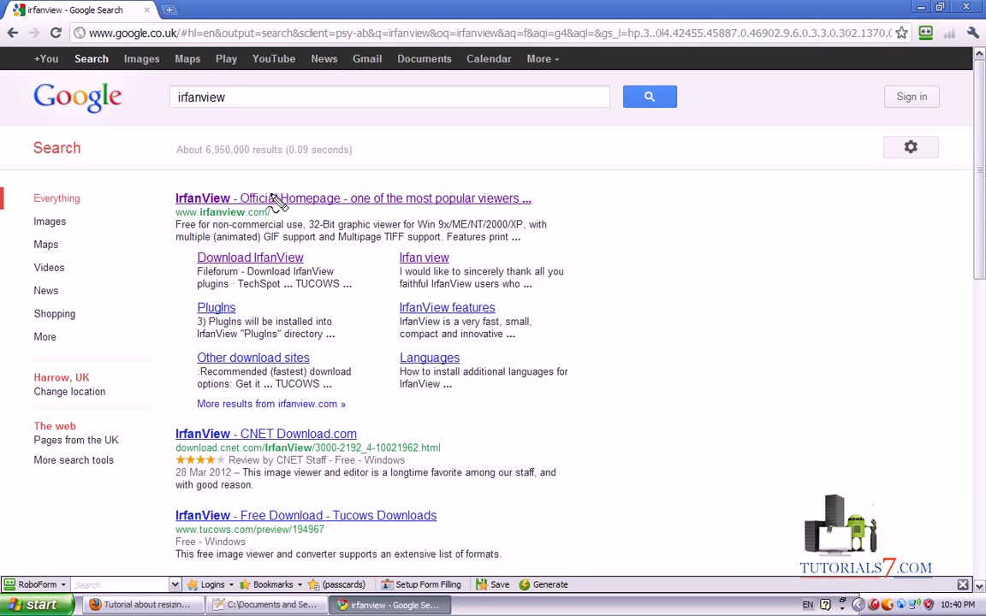
drag(157, 179, 714, 159)
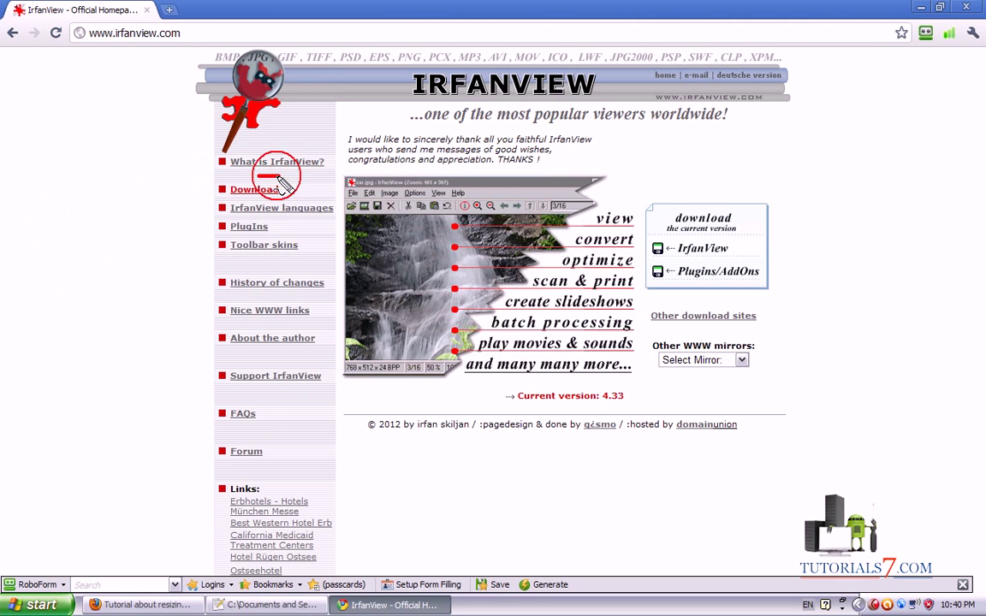
click(254, 190)
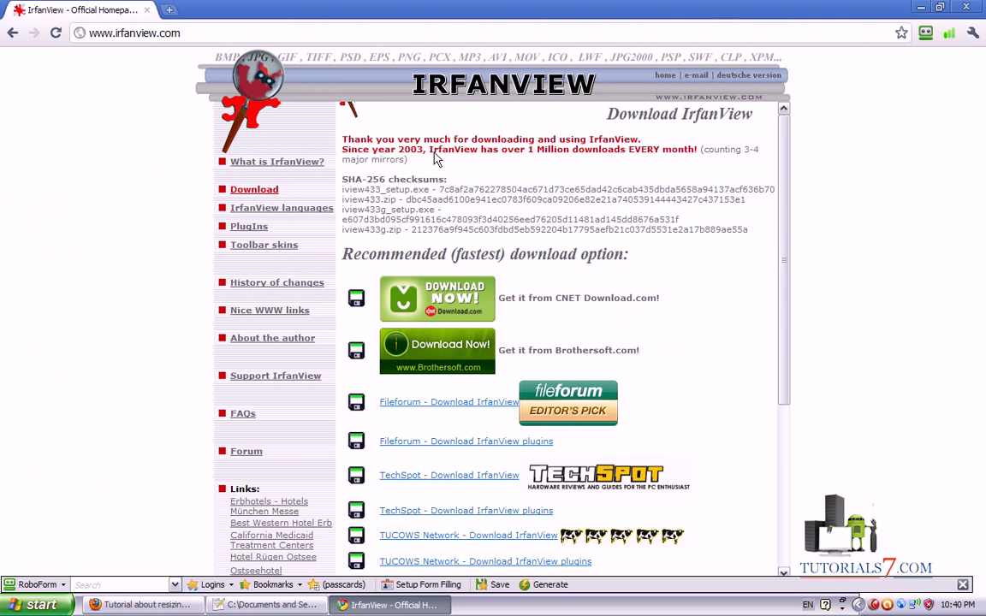
- Launch the installed IrfanView from the desktop and shift its window toward the middle of the screen
key(super+d)
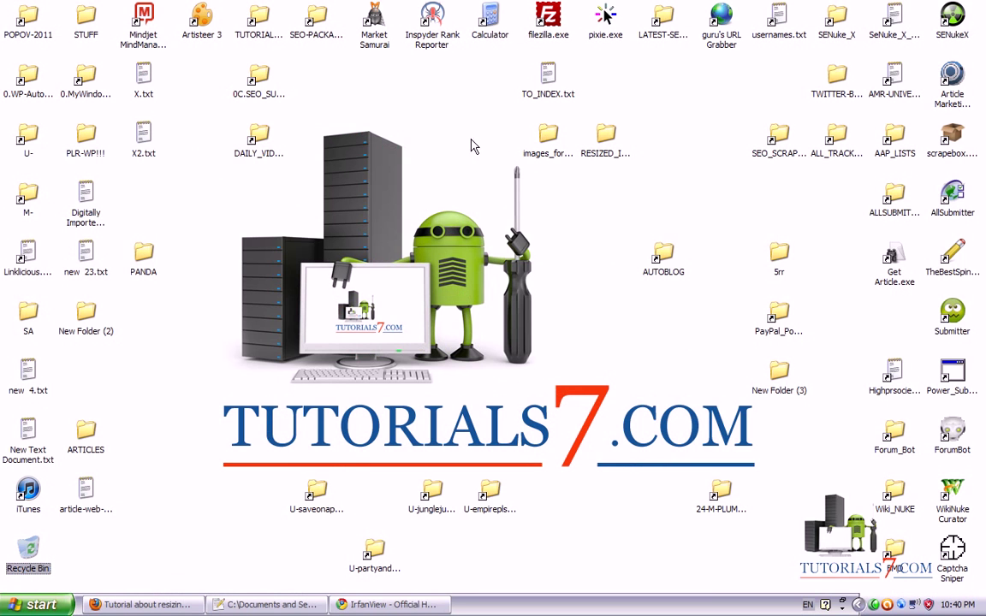
click(34, 604)
mouse_move(114, 425)
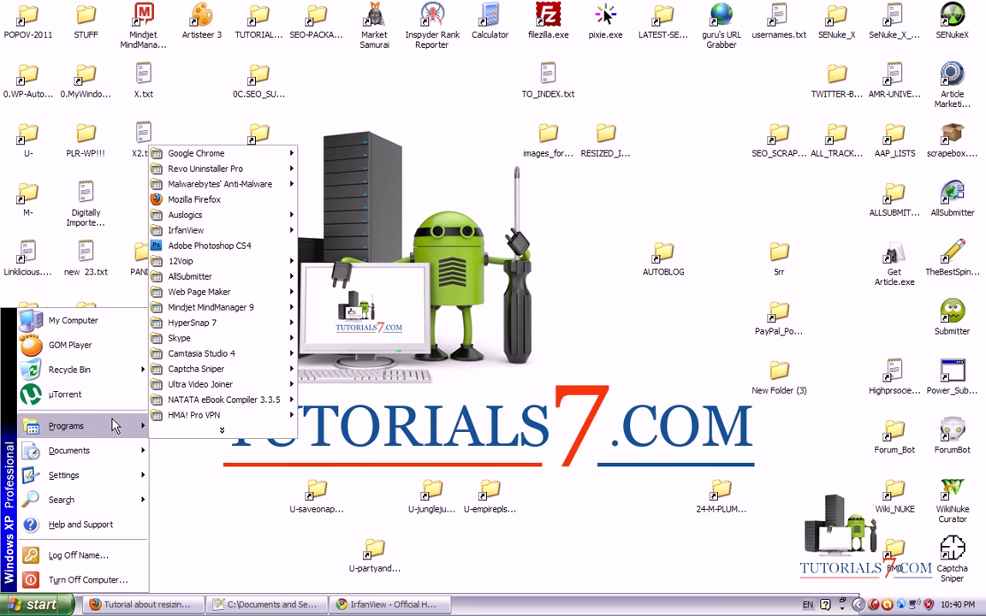
click(334, 212)
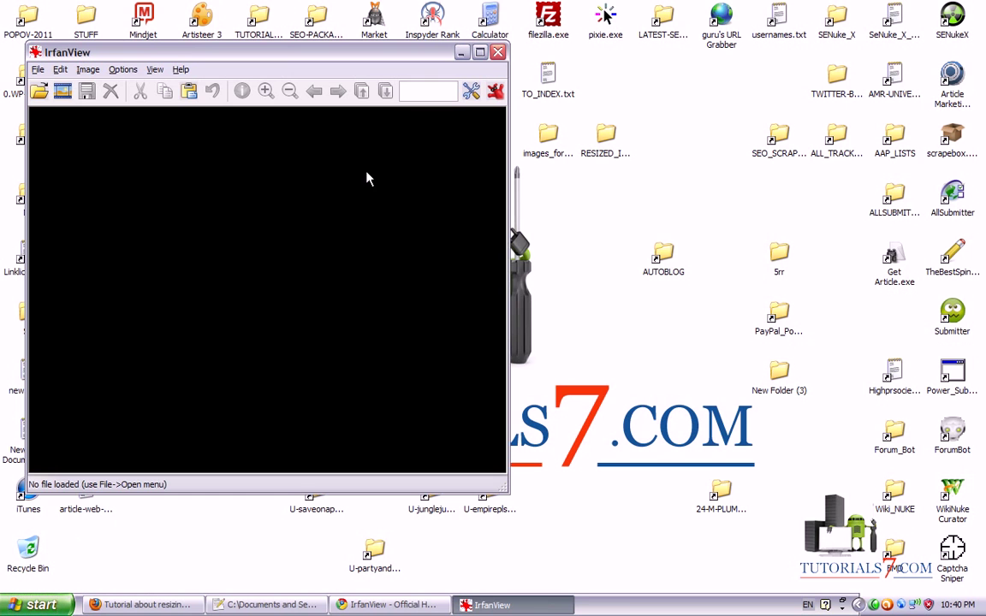
drag(277, 40, 425, 49)
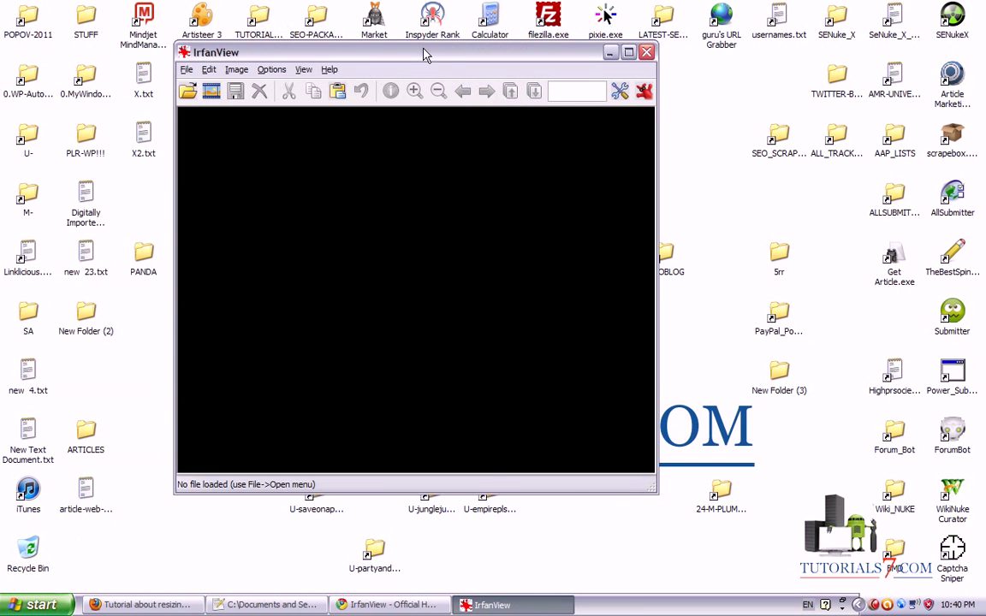
- Open IrfanView's Batch Conversion/Rename dialog and reposition it slightly
click(185, 69)
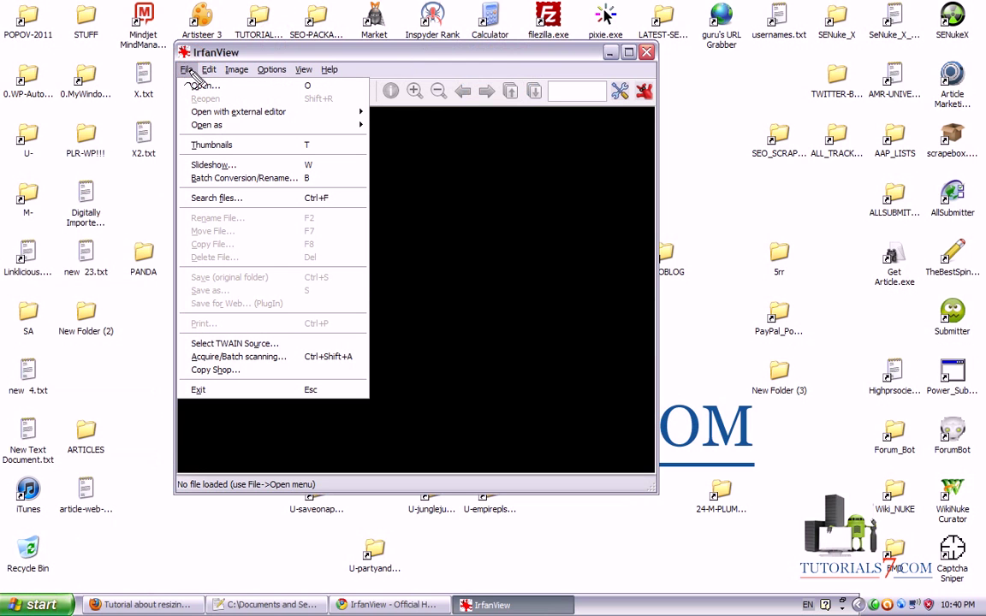
mouse_move(180, 171)
mouse_down()
mouse_move(234, 167)
mouse_move(329, 176)
mouse_move(286, 186)
mouse_move(172, 178)
mouse_up()
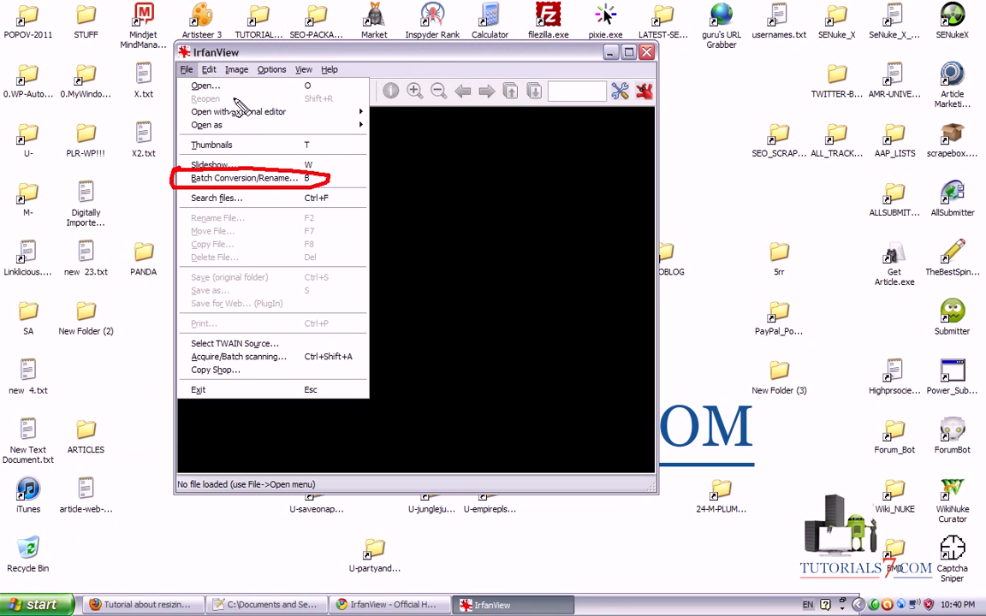
mouse_move(224, 97)
mouse_down()
mouse_move(228, 159)
mouse_move(208, 142)
mouse_up()
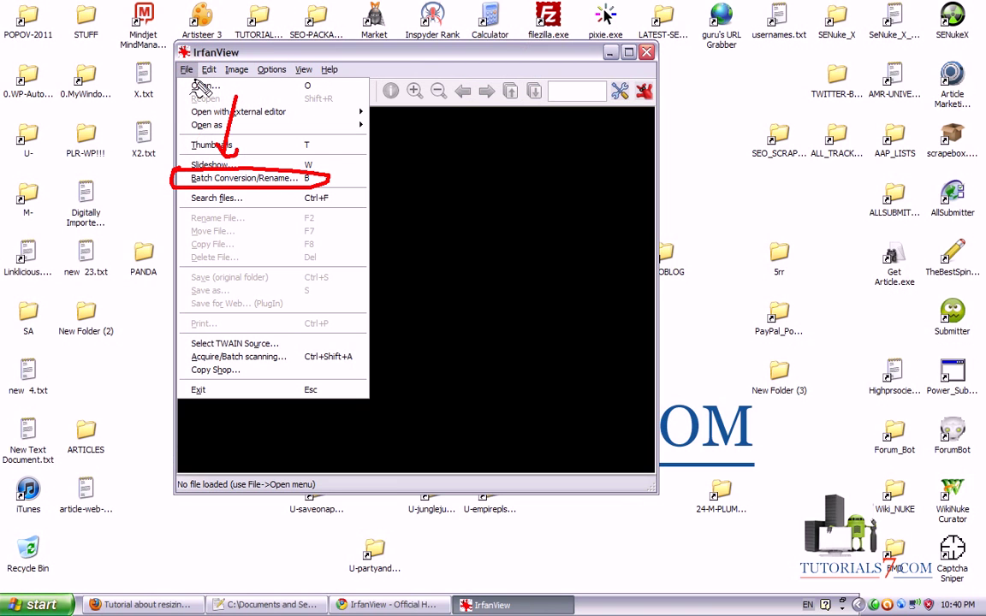
drag(187, 75, 184, 98)
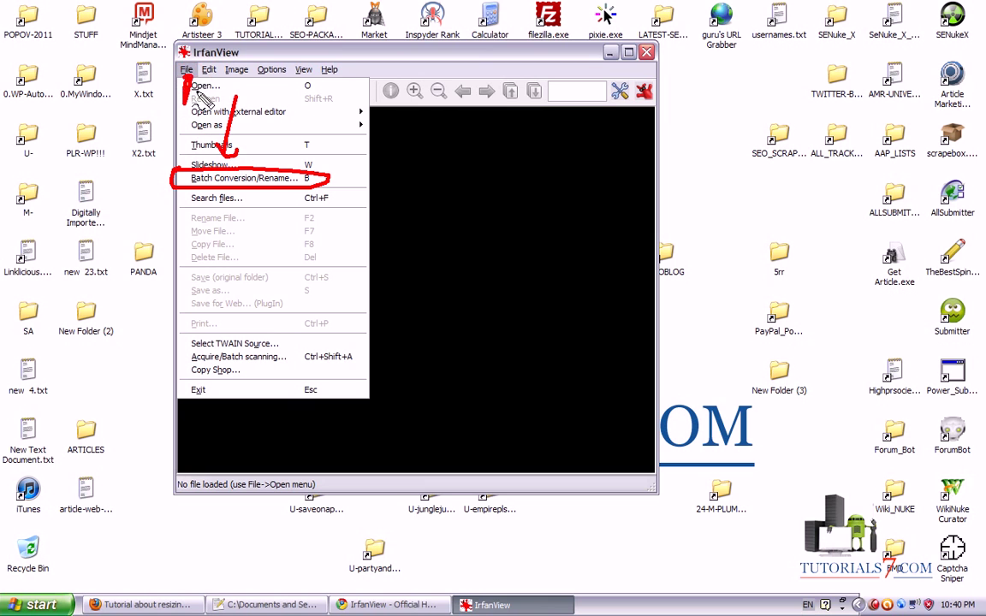
key(Escape)
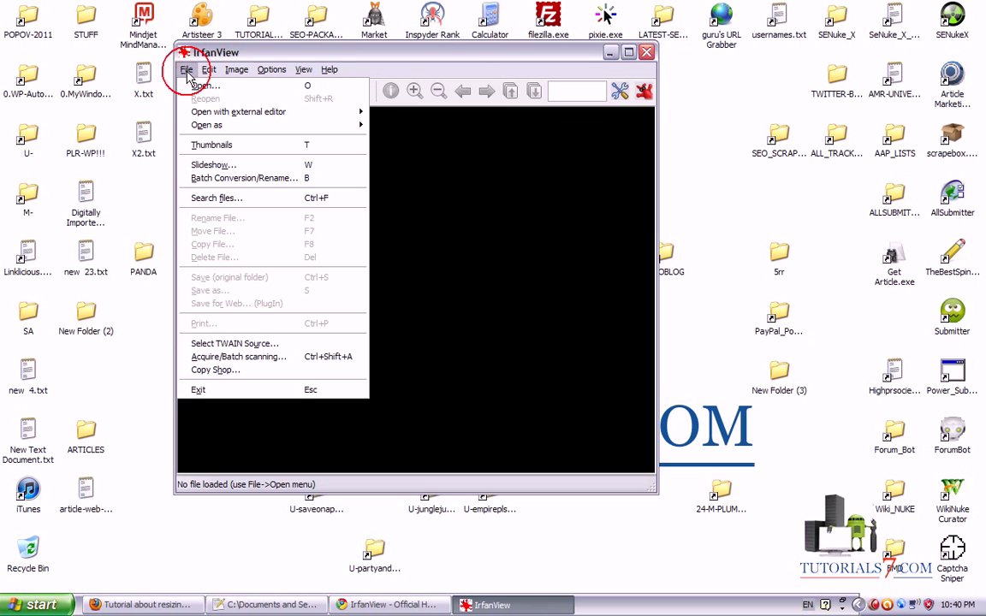
click(208, 179)
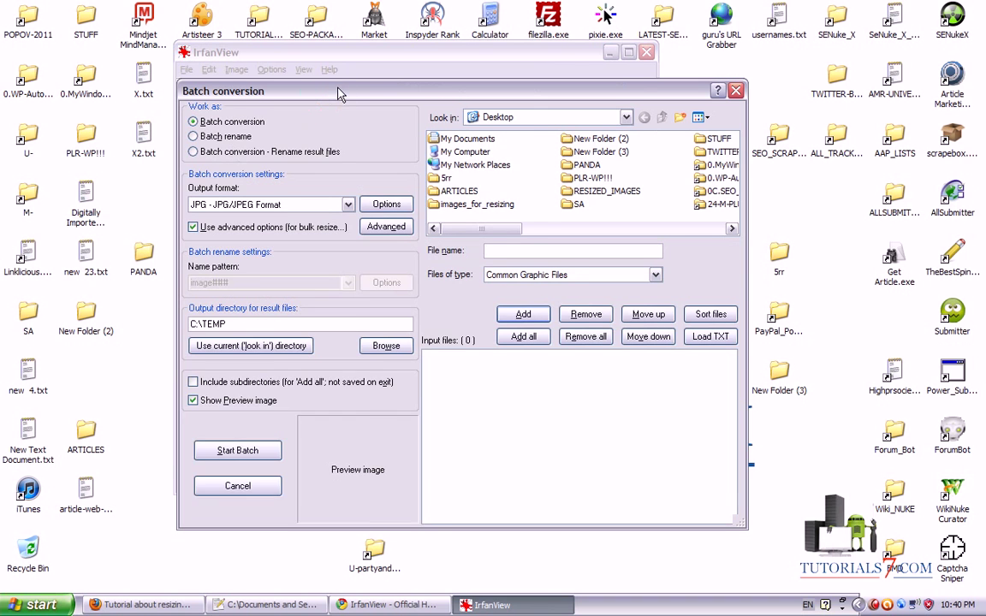
drag(328, 98, 340, 90)
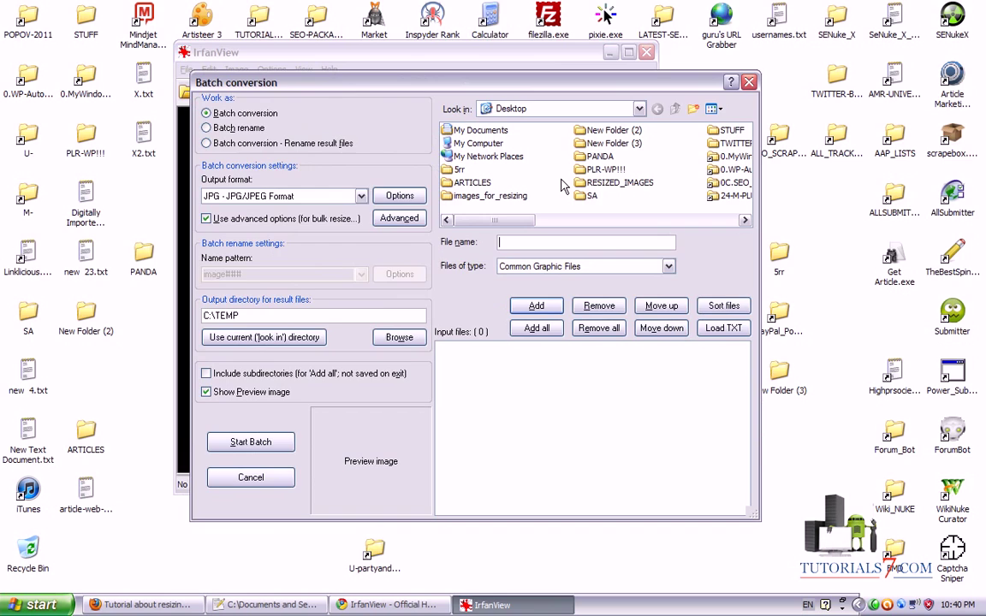
- Open the images_for_resizing folder from the desktop and examine the file sizes of the source images
key(super+d)
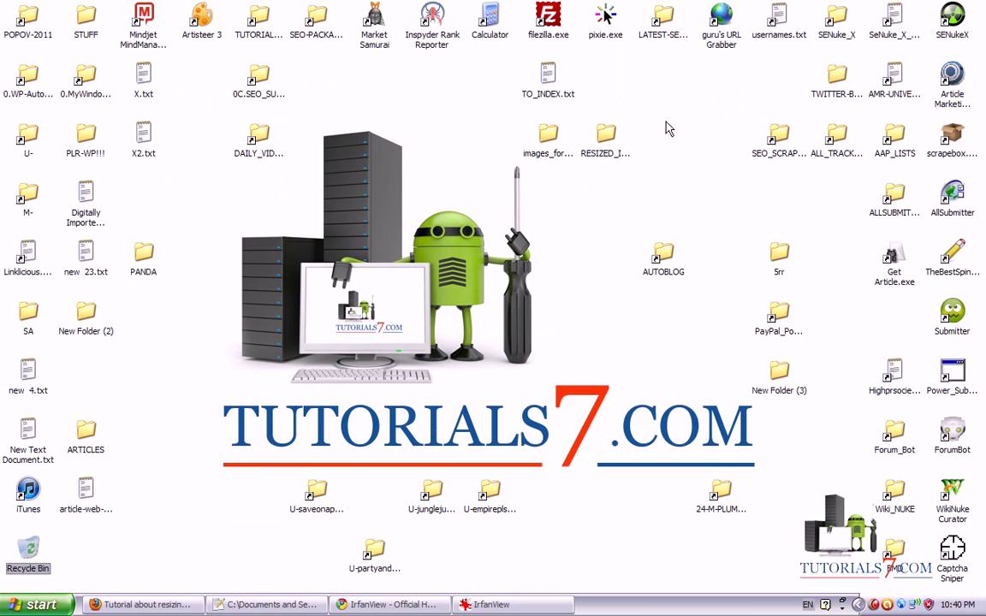
mouse_move(523, 516)
mouse_down()
mouse_move(548, 202)
mouse_move(686, 154)
mouse_move(596, 112)
mouse_move(486, 136)
mouse_move(519, 171)
mouse_move(548, 177)
mouse_up()
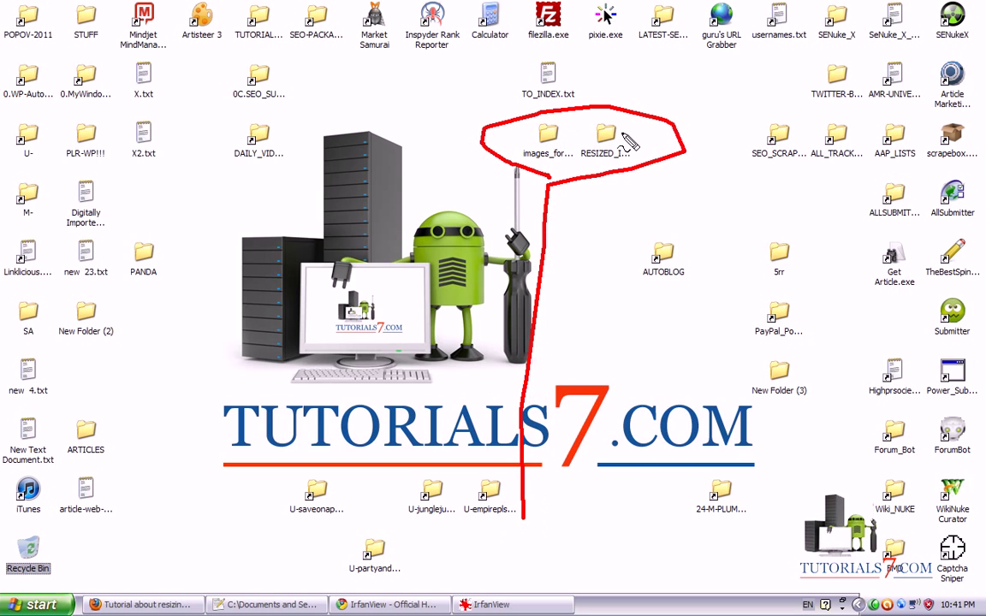
drag(633, 126, 706, 109)
mouse_move(645, 113)
mouse_down()
mouse_move(634, 138)
mouse_move(658, 143)
mouse_move(647, 125)
mouse_move(639, 133)
mouse_move(664, 135)
mouse_up()
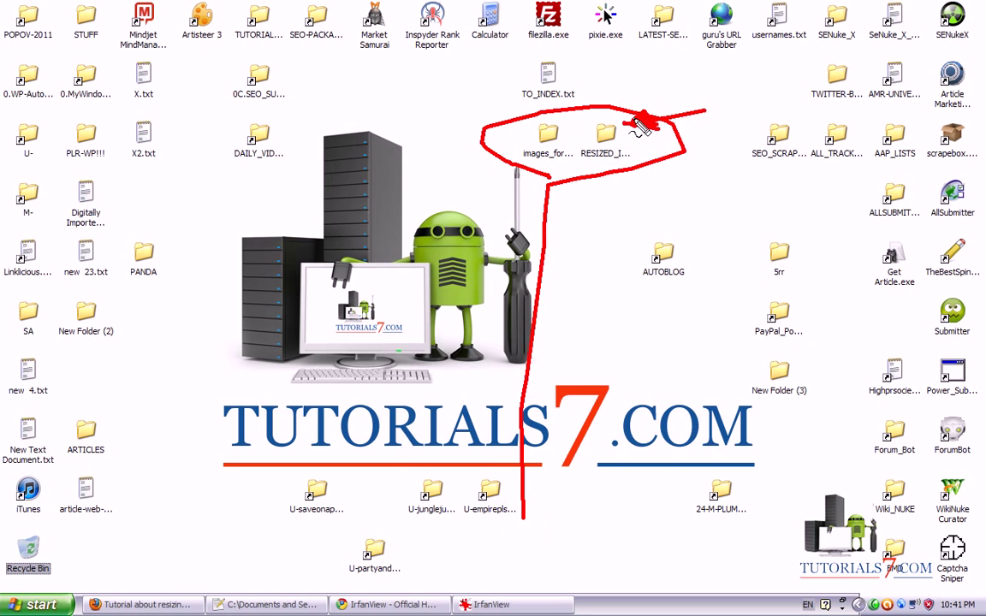
key(Escape)
double_click(548, 137)
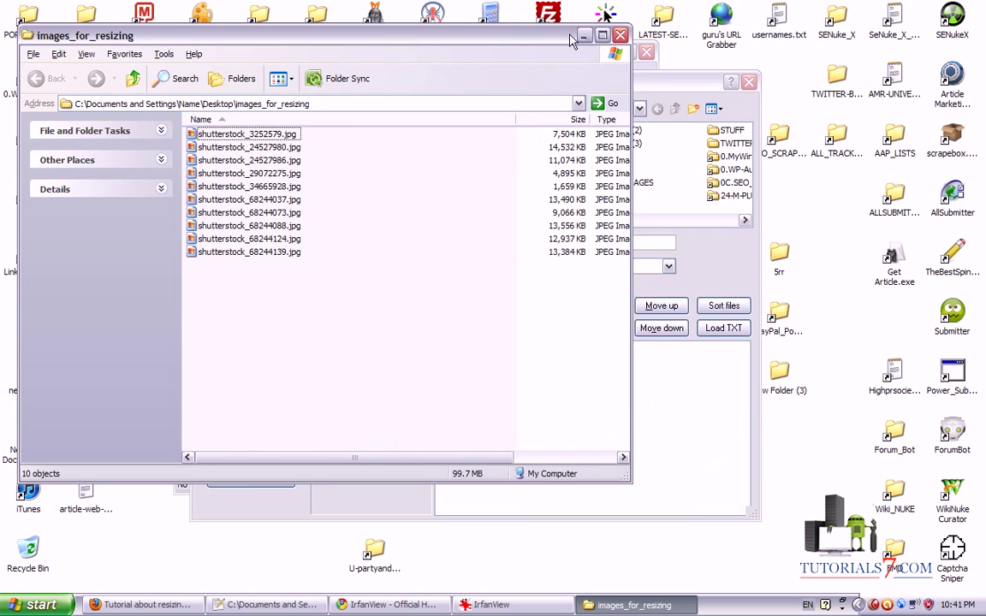
drag(535, 38, 669, 41)
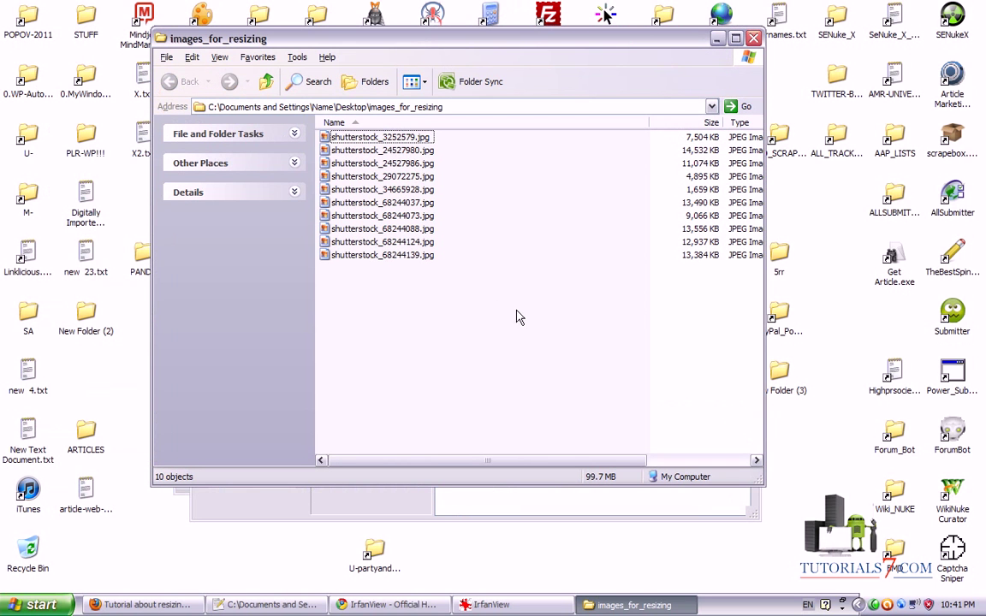
mouse_move(467, 426)
mouse_down()
mouse_move(564, 327)
mouse_move(660, 260)
mouse_move(670, 269)
mouse_up()
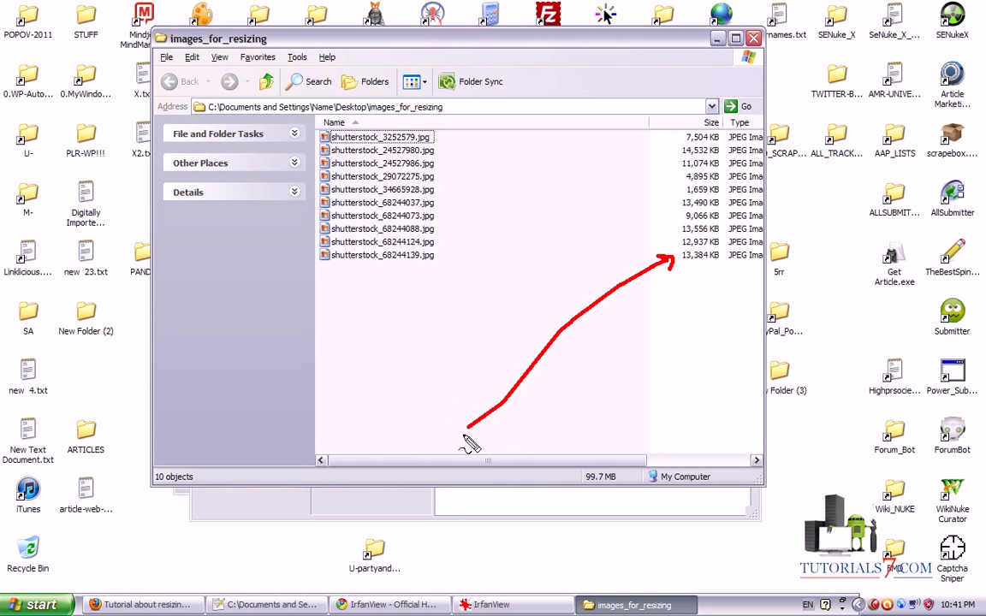
mouse_move(476, 405)
mouse_down()
mouse_move(556, 285)
mouse_move(673, 162)
mouse_up()
key(Escape)
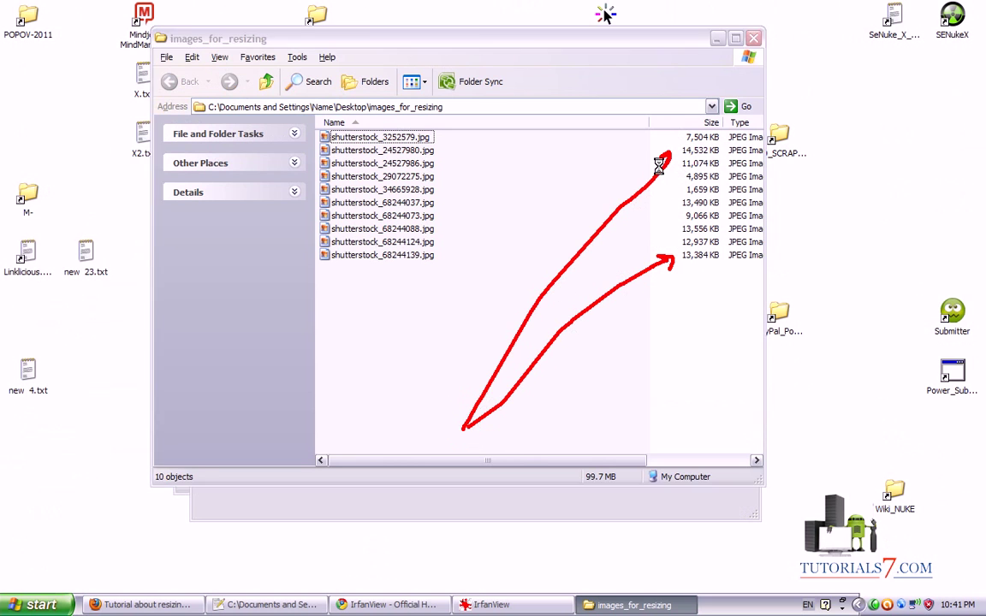
- Check the file details of shutterstock_24527980.jpg and clear the selection
click(415, 151)
click(493, 171)
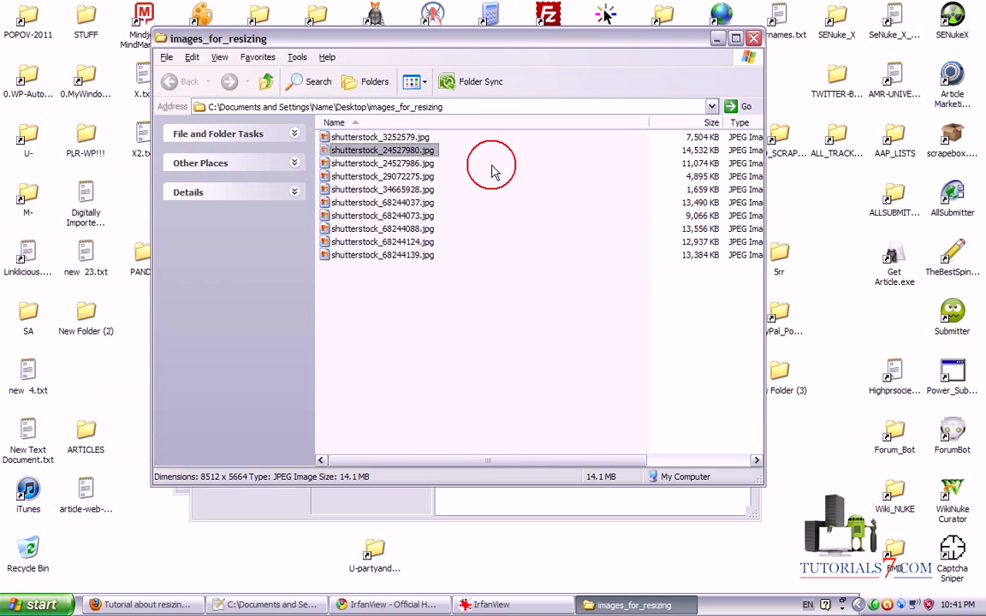
click(444, 169)
click(449, 167)
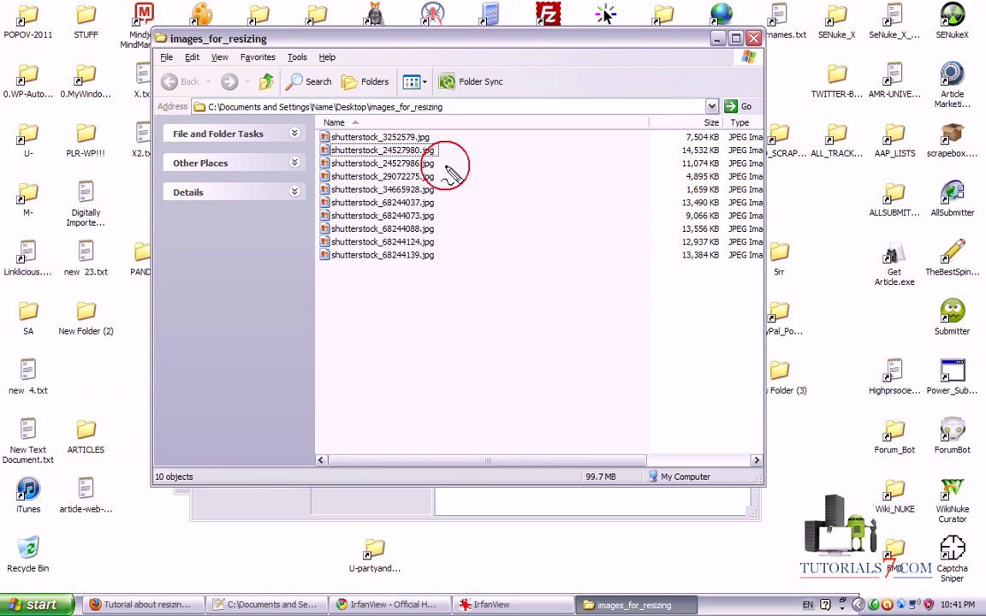
key(Escape)
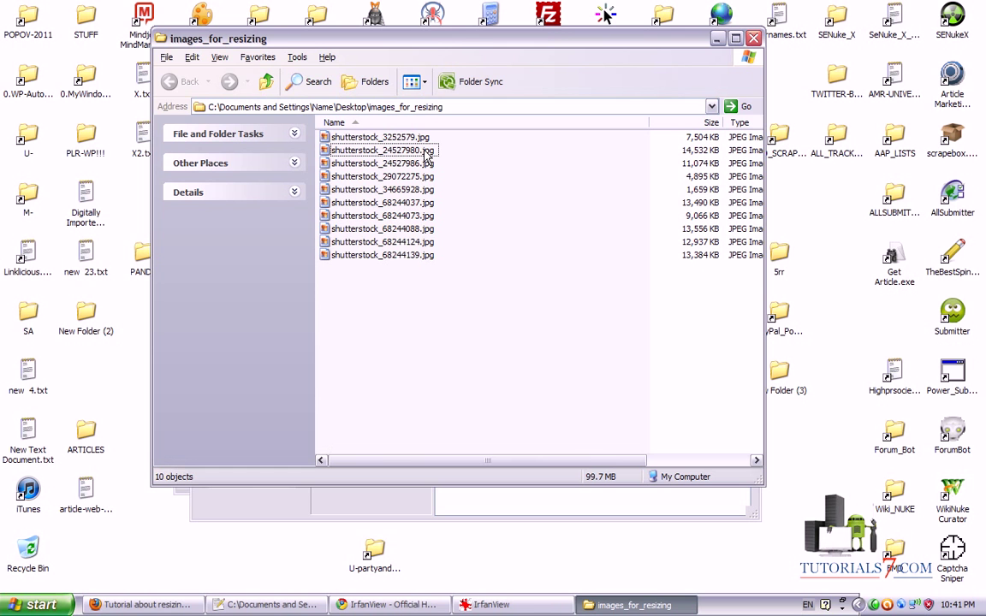
- View shutterstock_24527980.jpg in a maximized picture viewer, and close both the viewer and the images_for_resizing folder
key(ctrl)
double_click(424, 152)
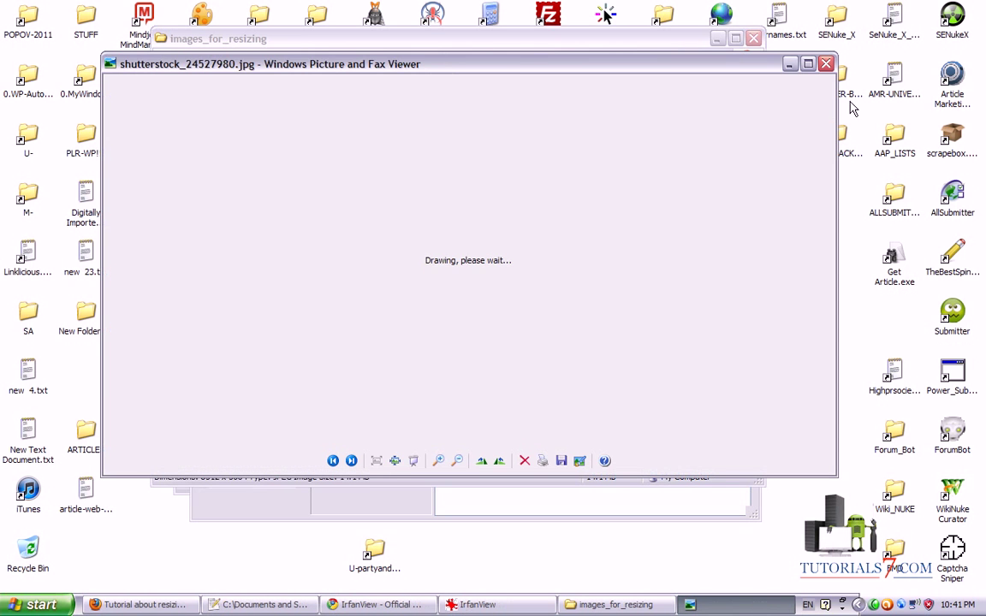
click(807, 63)
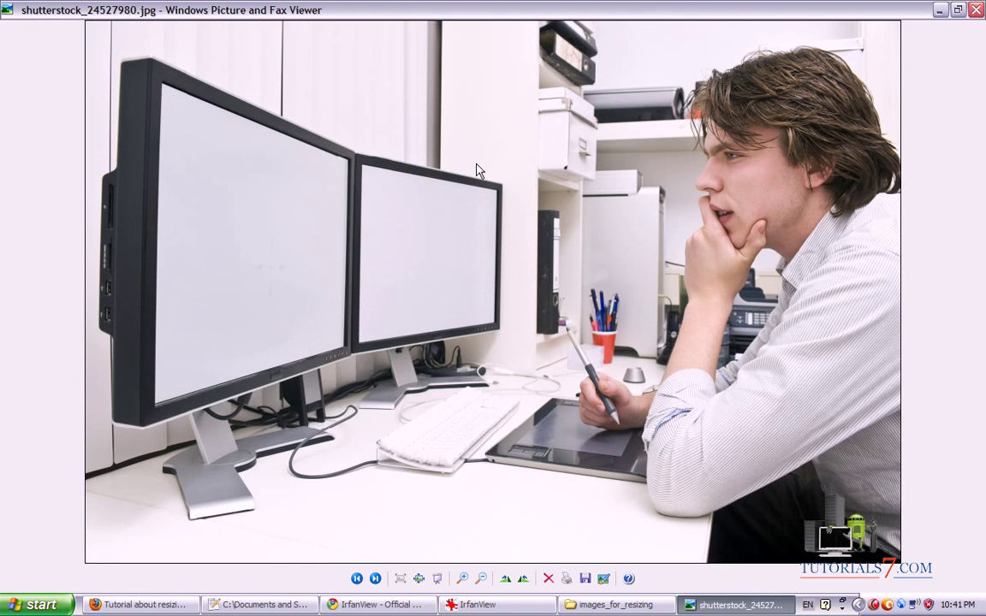
click(977, 10)
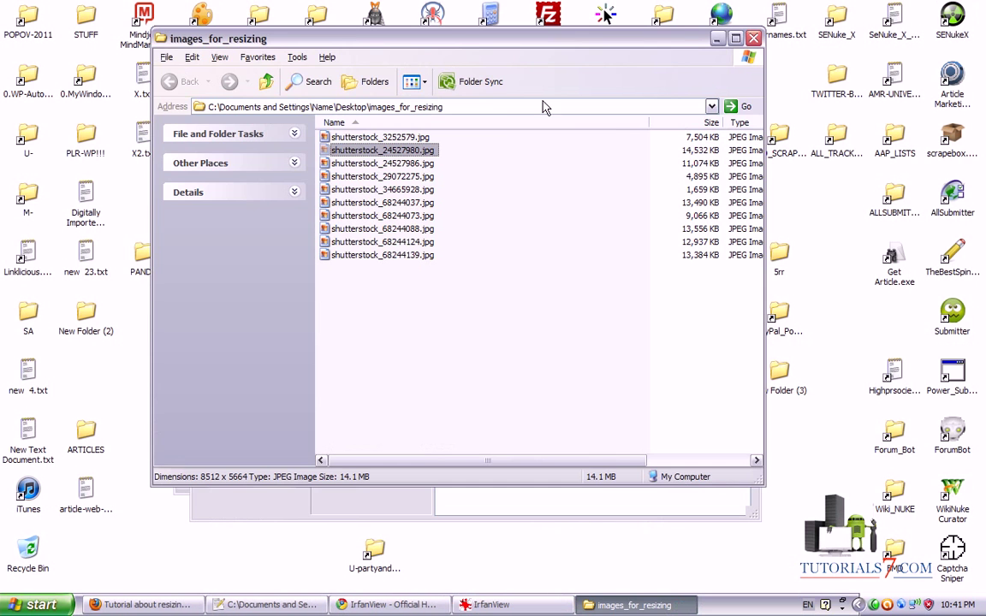
click(754, 39)
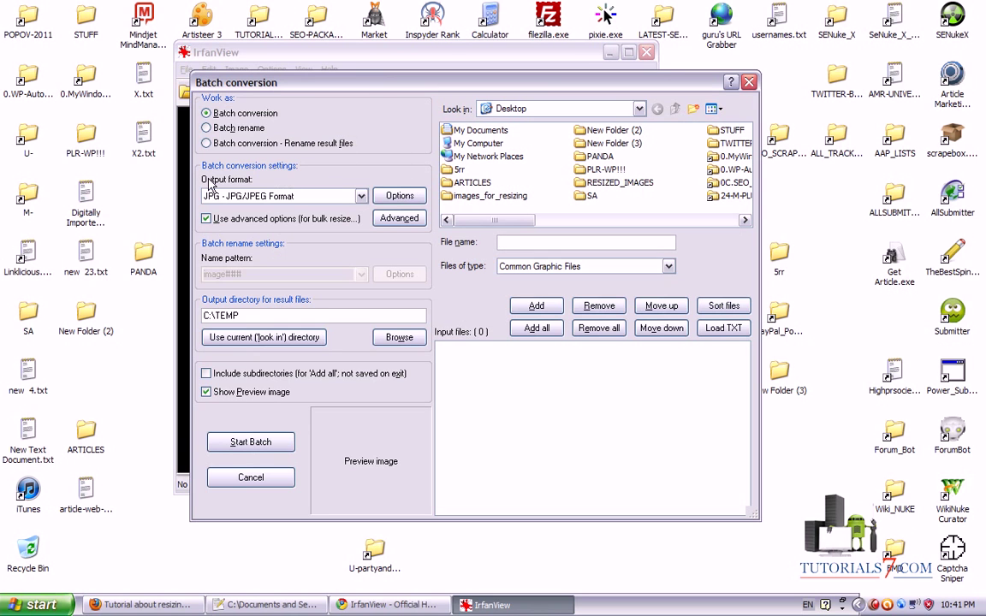
- Review the JPEG save options for the batch conversion output, including the save quality, and close them
mouse_move(289, 97)
mouse_down()
mouse_move(193, 104)
mouse_move(192, 120)
mouse_move(303, 127)
mouse_move(304, 111)
mouse_move(249, 100)
mouse_up()
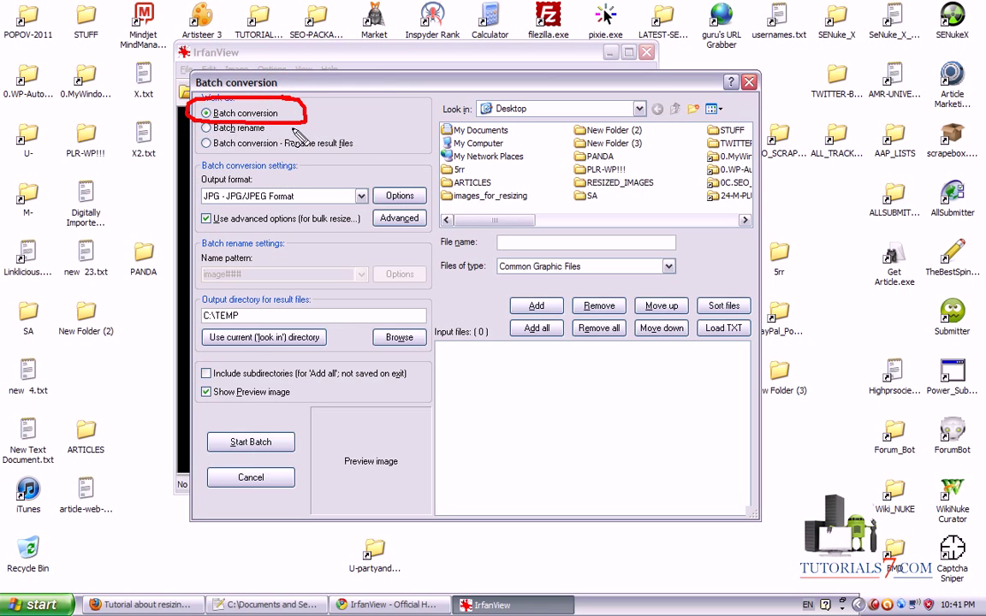
mouse_move(443, 169)
mouse_down()
mouse_move(441, 189)
mouse_move(347, 180)
mouse_move(402, 250)
mouse_move(428, 171)
mouse_move(402, 169)
mouse_up()
key(Escape)
click(399, 195)
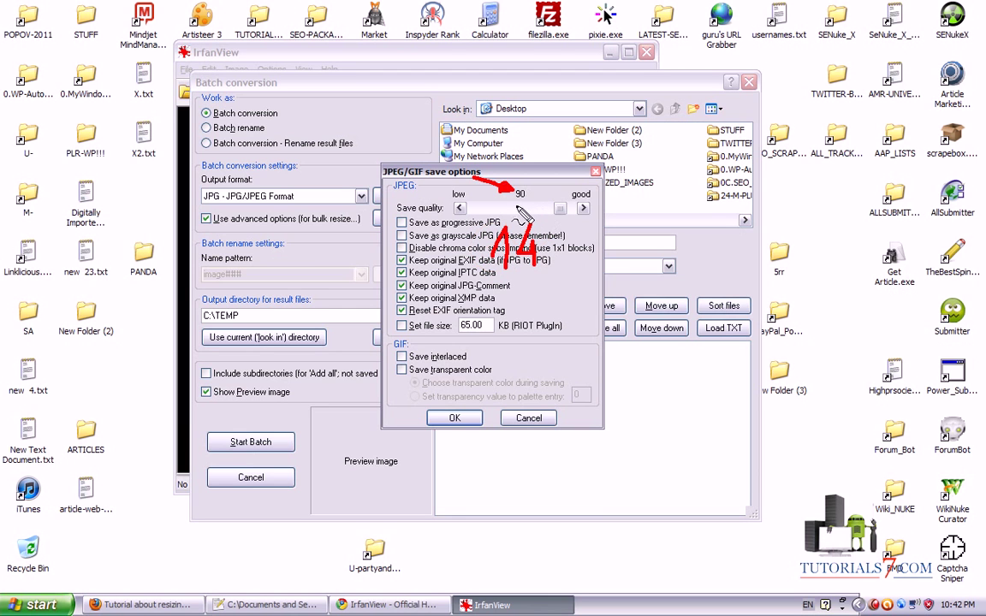
mouse_move(506, 186)
mouse_down()
mouse_move(503, 195)
mouse_move(532, 192)
mouse_move(516, 207)
mouse_move(532, 187)
mouse_up()
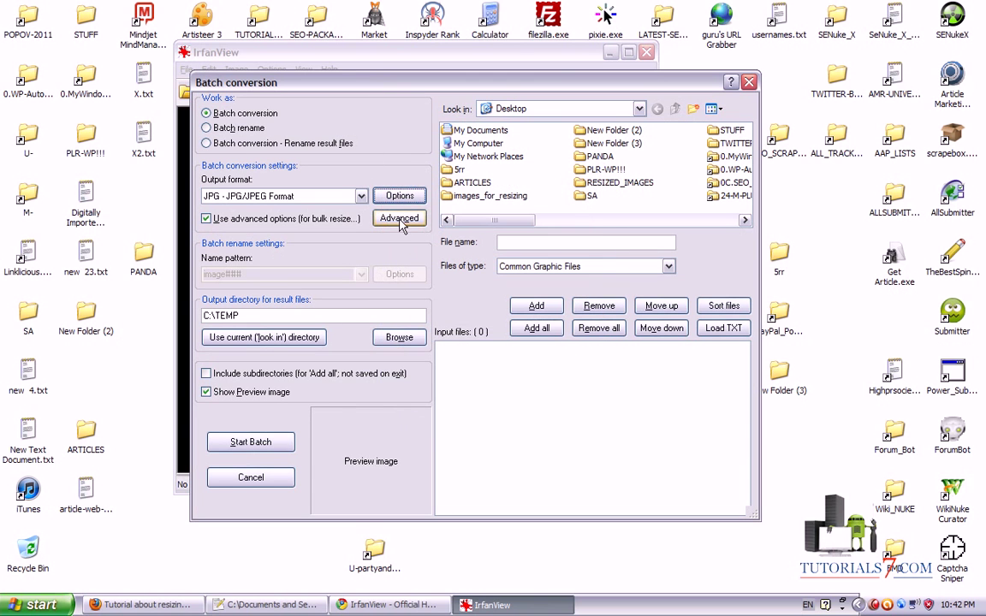
drag(402, 420, 389, 240)
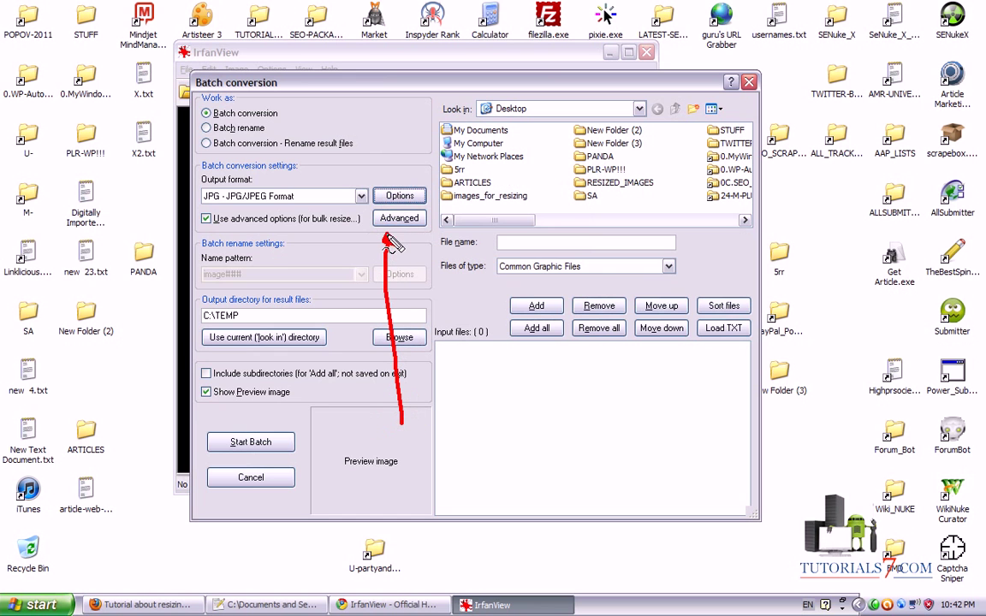
- Open the advanced options for the batch conversion and make sure resizing is enabled for all images
click(392, 220)
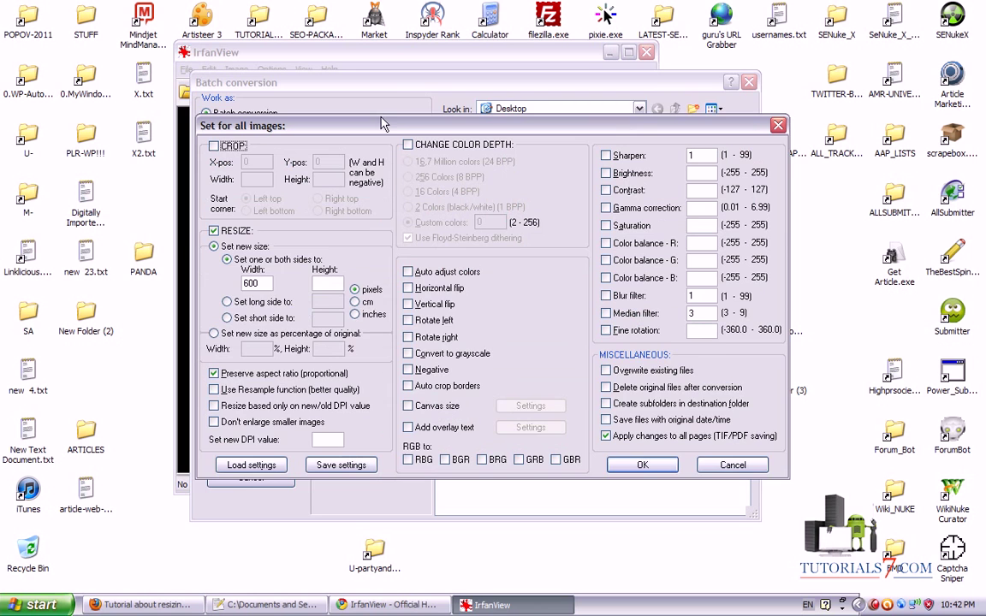
drag(383, 127, 413, 109)
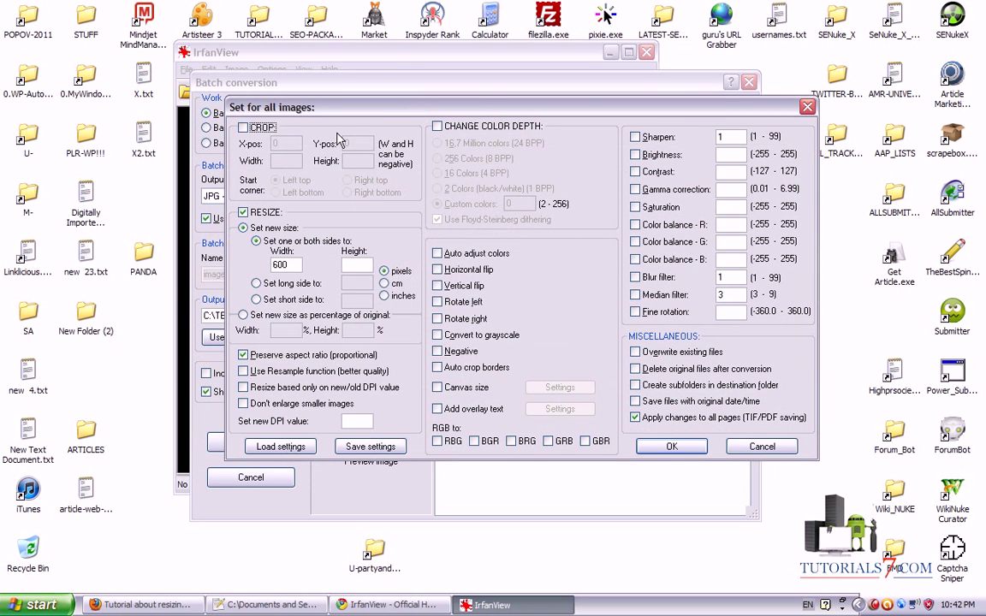
key(ctrl+shift+d)
mouse_move(246, 204)
mouse_down()
mouse_move(232, 218)
mouse_move(254, 223)
mouse_move(257, 203)
mouse_move(234, 206)
mouse_up()
key(Escape)
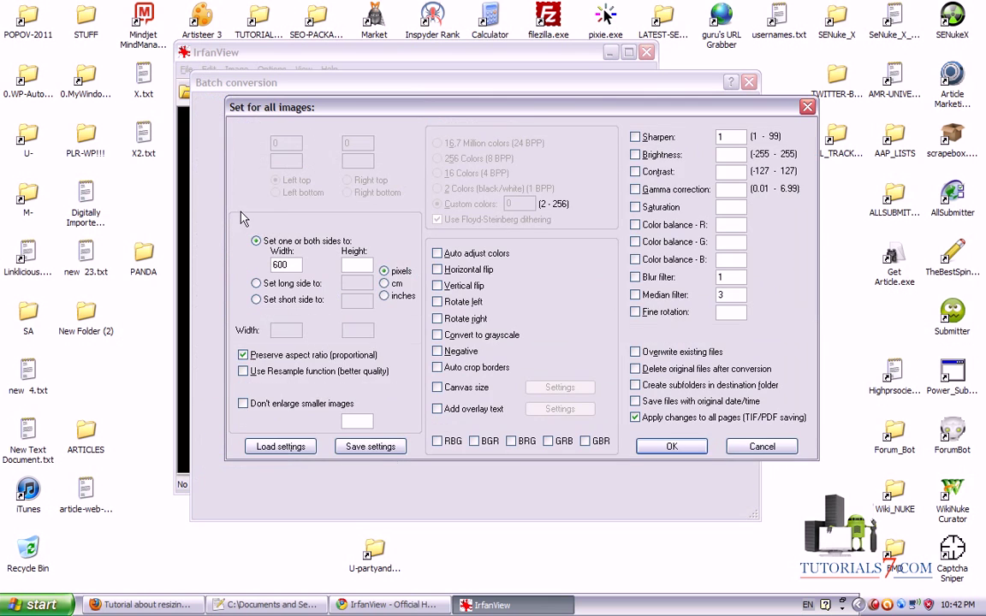
click(243, 213)
click(243, 213)
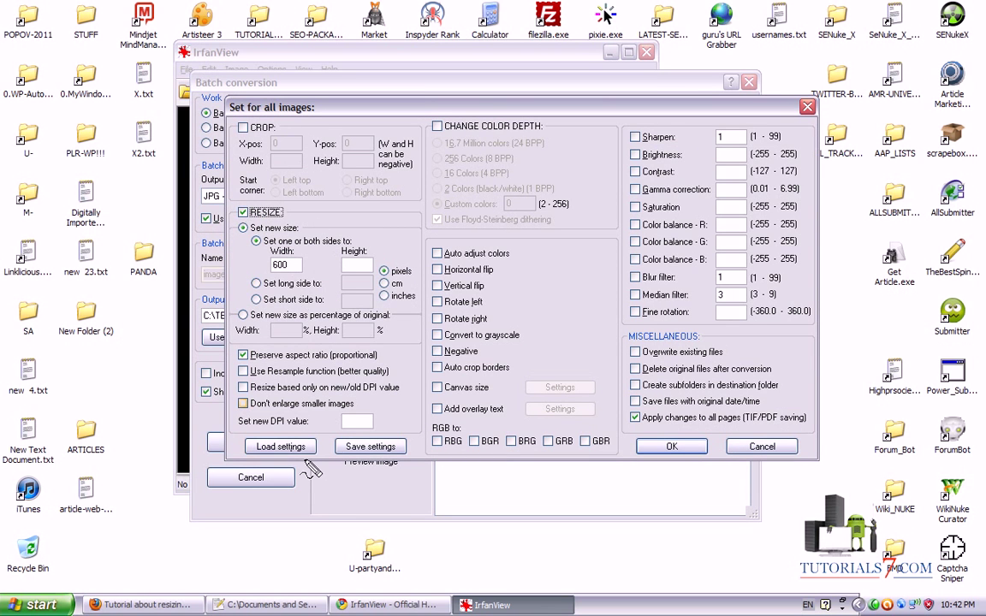
- Review the new width, aspect ratio, color adjustment and sharpening options for all images, and accept the advanced settings
mouse_move(305, 460)
mouse_down()
mouse_move(280, 276)
mouse_move(285, 287)
mouse_move(270, 267)
mouse_move(283, 256)
mouse_move(302, 266)
mouse_move(275, 276)
mouse_move(293, 262)
mouse_up()
key(ctrl+shift+d)
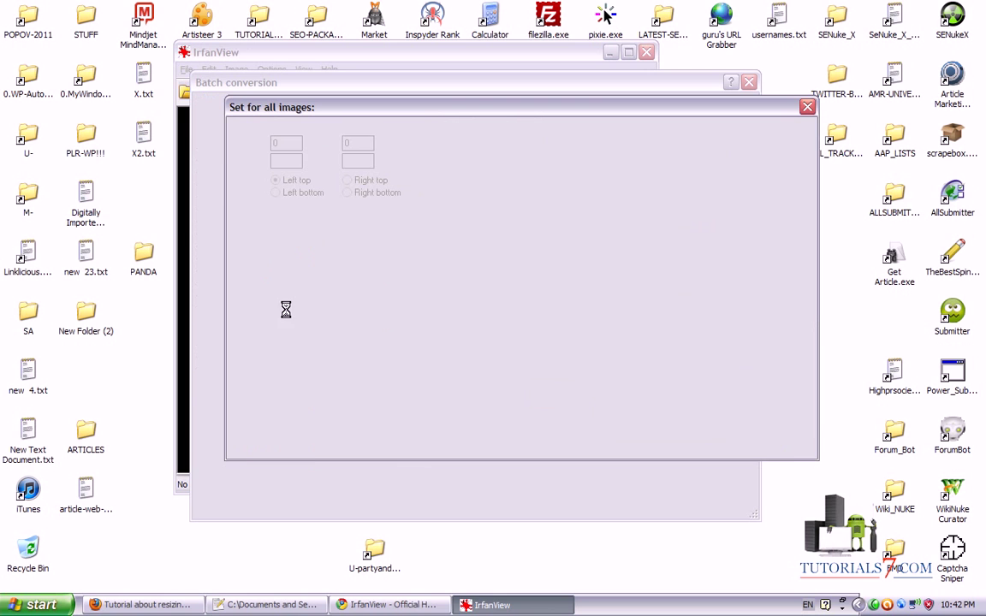
key(ctrl+shift+d)
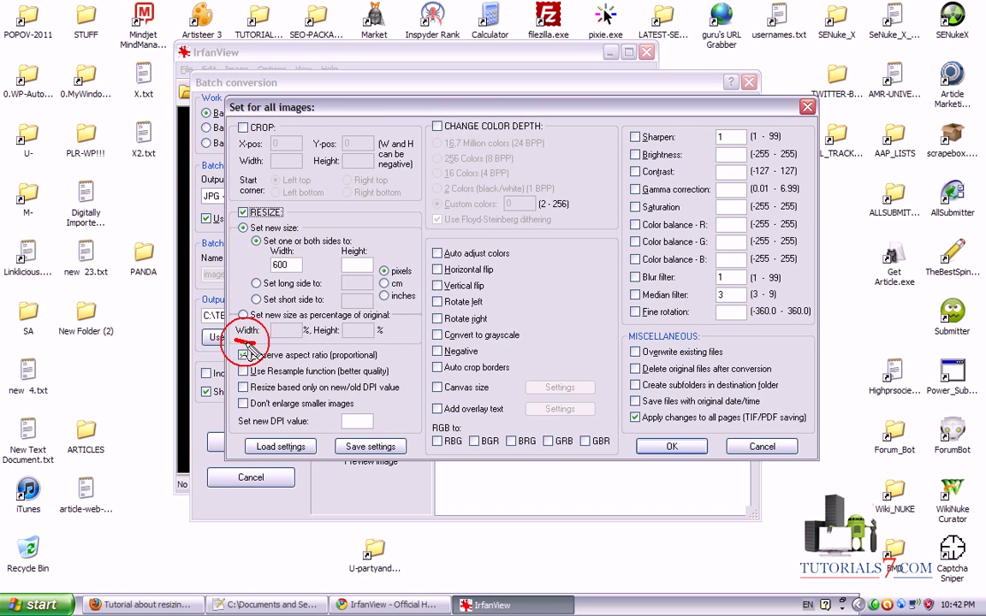
mouse_move(248, 343)
mouse_down()
mouse_move(231, 364)
mouse_move(254, 371)
mouse_move(264, 358)
mouse_move(241, 344)
mouse_up()
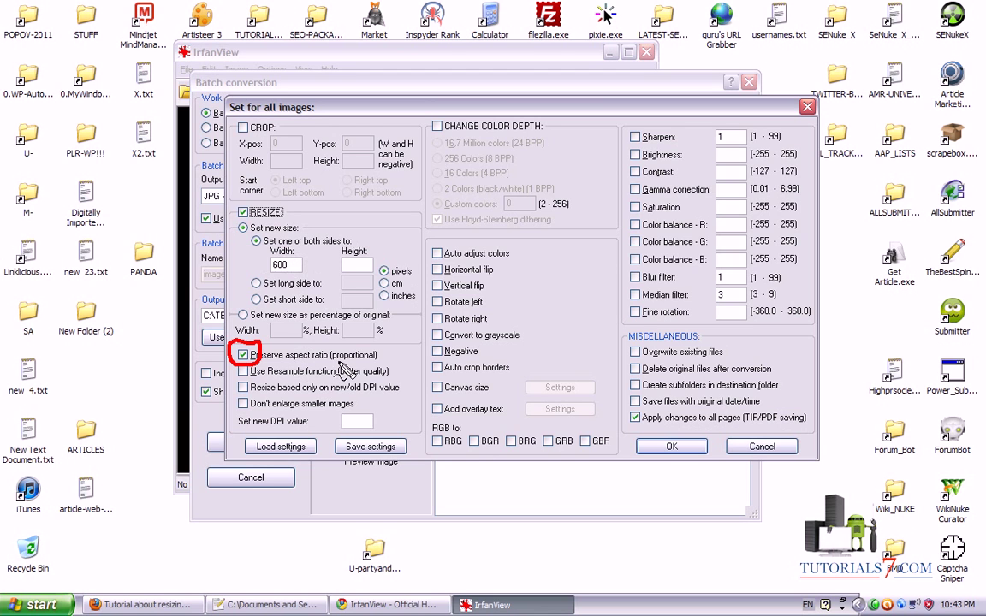
mouse_move(326, 367)
mouse_down()
mouse_move(381, 368)
mouse_move(366, 349)
mouse_move(330, 358)
mouse_up()
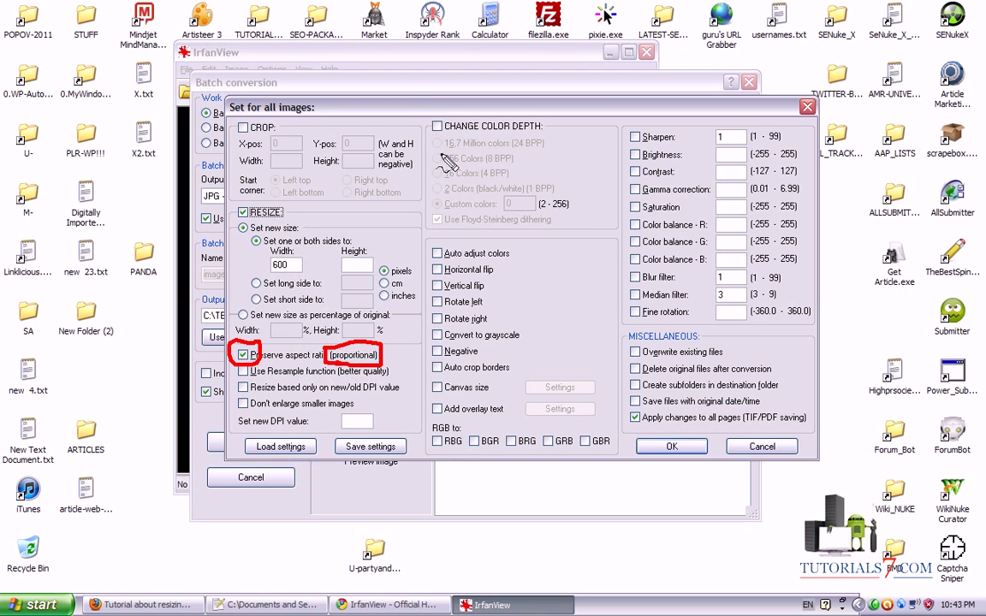
drag(421, 275, 428, 155)
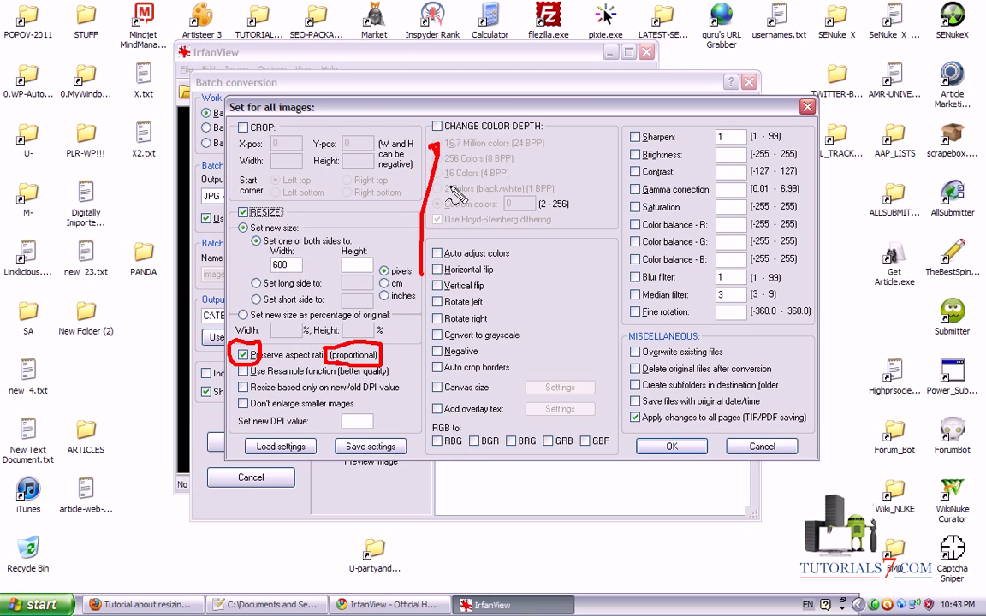
mouse_move(527, 254)
mouse_down()
mouse_move(582, 254)
mouse_move(530, 247)
mouse_move(529, 261)
mouse_up()
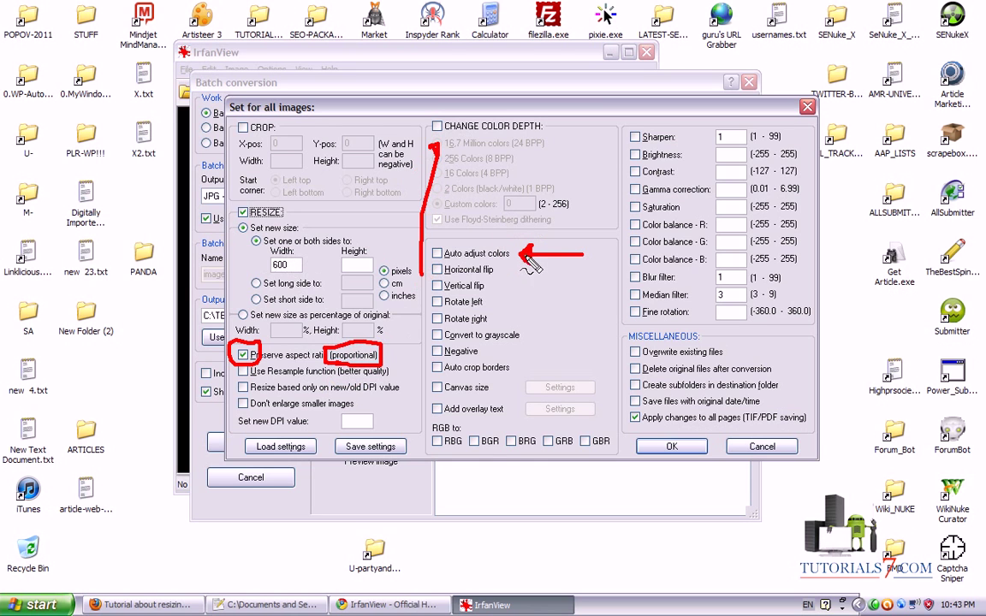
mouse_move(580, 255)
mouse_down()
mouse_move(577, 320)
mouse_move(524, 318)
mouse_up()
mouse_move(533, 303)
mouse_down()
mouse_move(523, 320)
mouse_move(565, 338)
mouse_move(573, 318)
mouse_move(525, 335)
mouse_move(542, 352)
mouse_up()
mouse_move(582, 256)
mouse_down()
mouse_move(643, 151)
mouse_move(646, 160)
mouse_move(640, 152)
mouse_up()
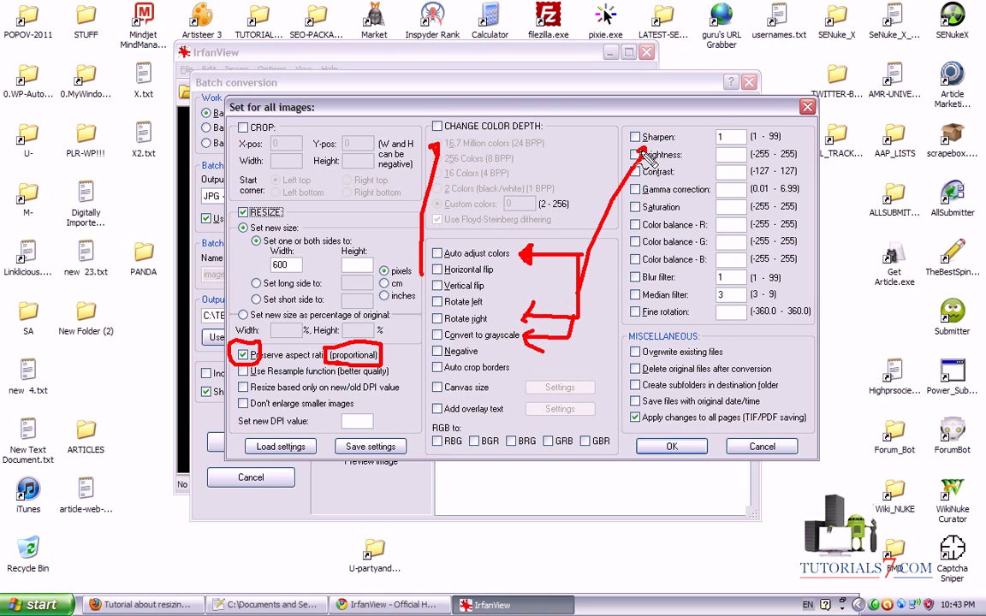
key(Escape)
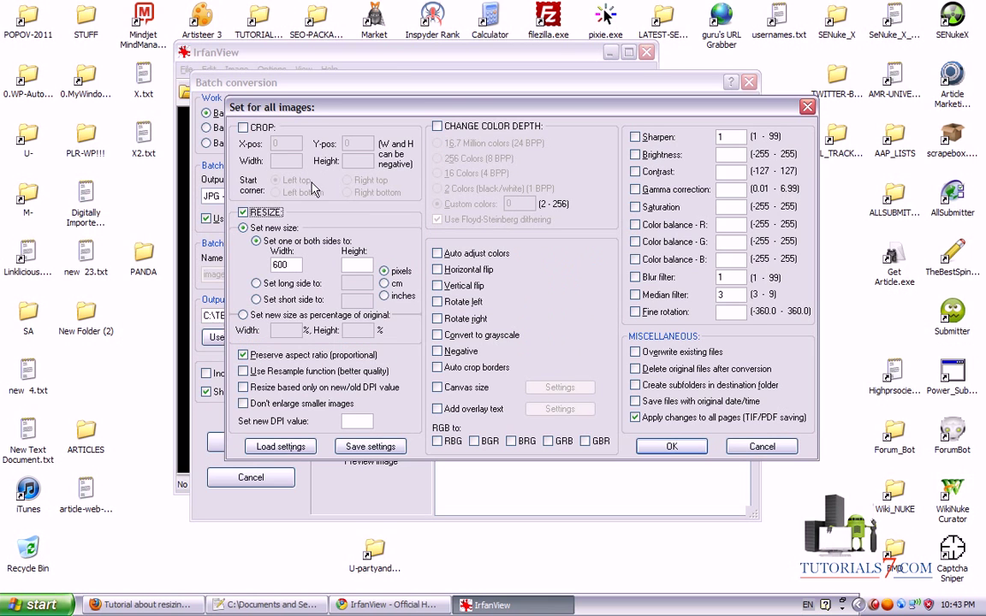
click(671, 446)
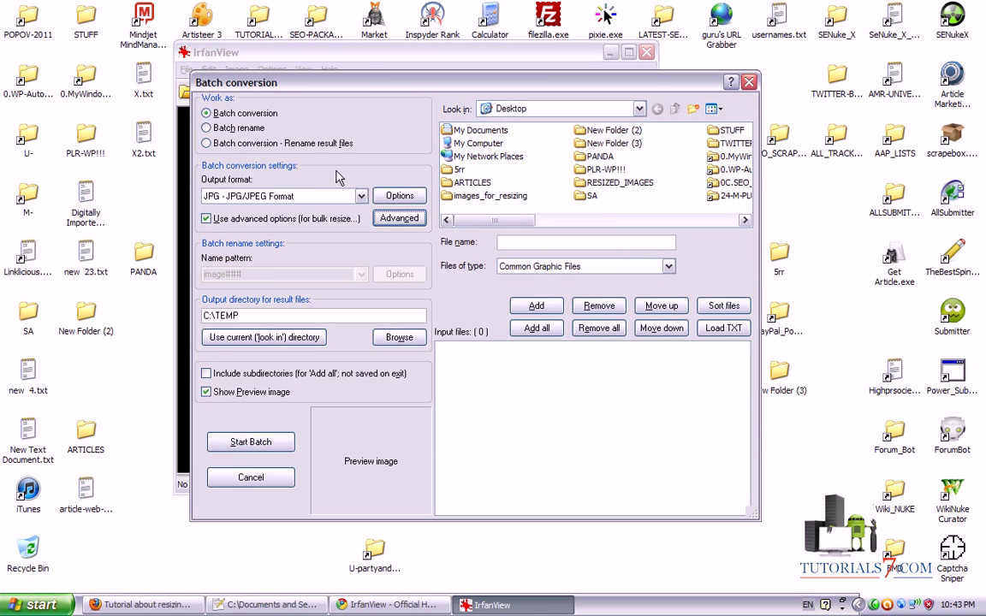
- Add all the images in the images_for_resizing folder to the batch input list
drag(314, 476, 496, 236)
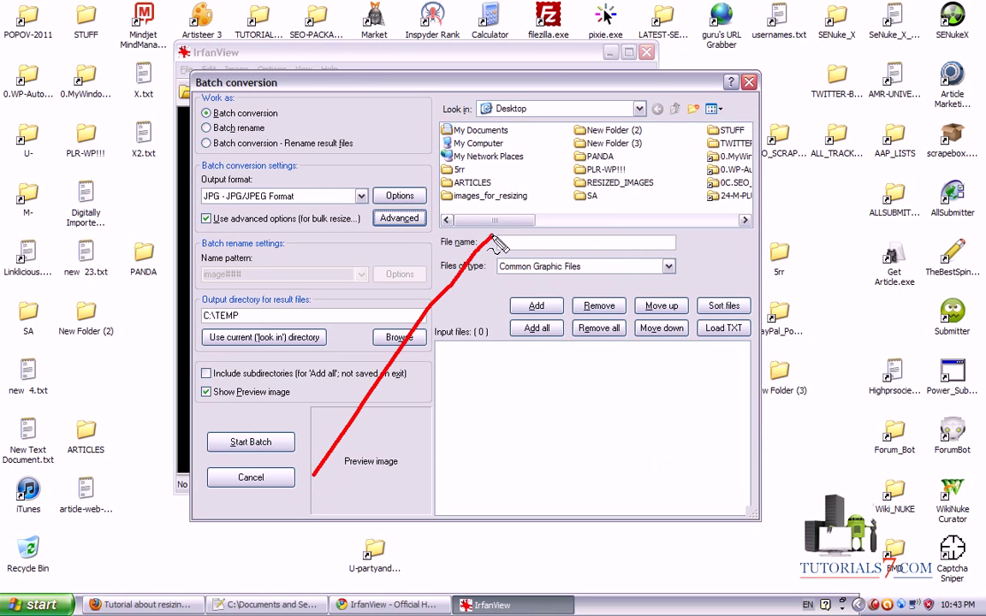
key(Escape)
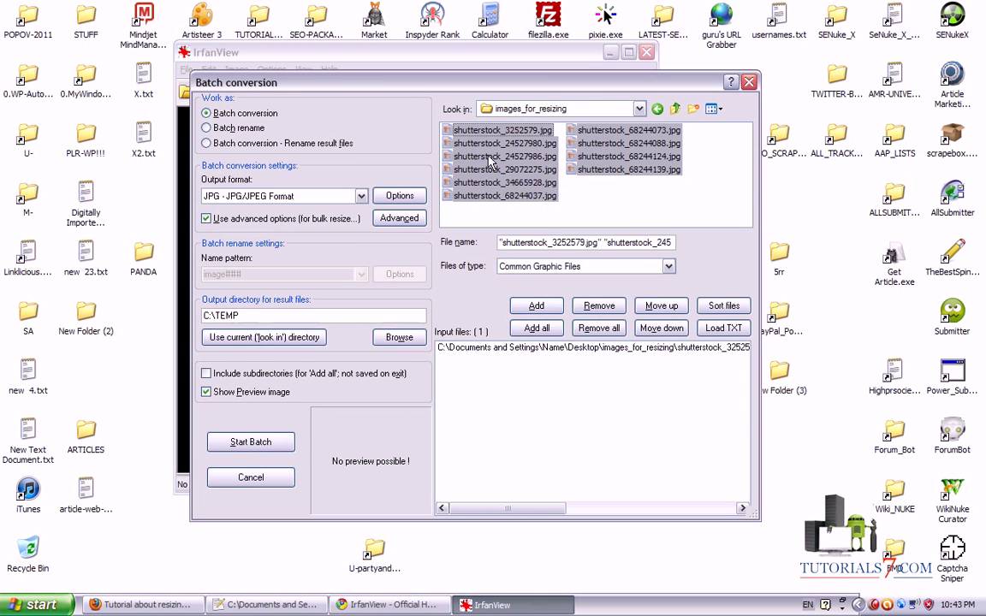
click(536, 327)
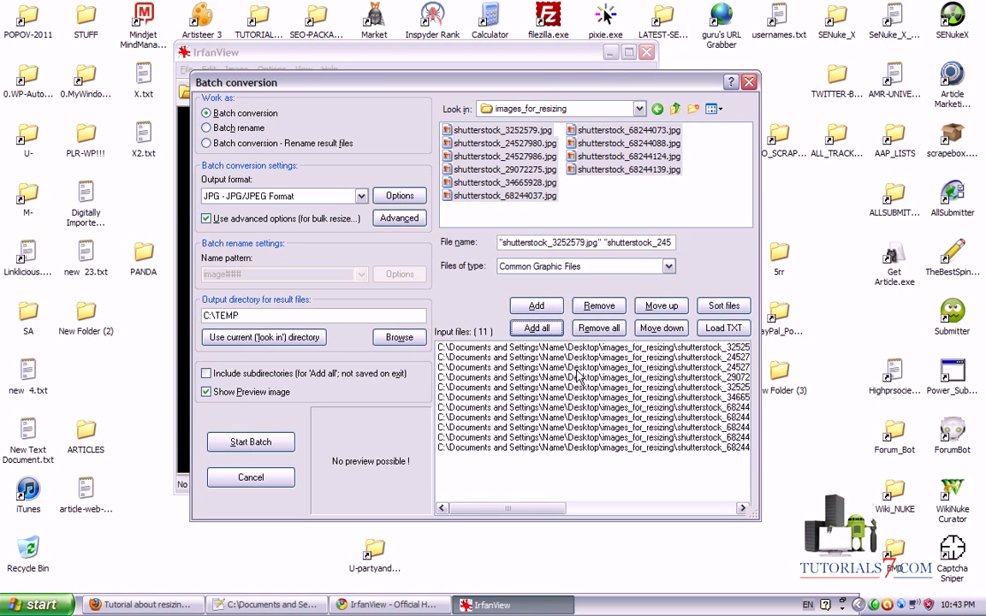
- Set the output directory to the RESIZED_IMAGES folder on the desktop and run the batch conversion
key(ctrl+shift+d)
mouse_move(741, 339)
mouse_down()
mouse_move(475, 341)
mouse_move(420, 399)
mouse_move(515, 473)
mouse_move(599, 483)
mouse_move(789, 409)
mouse_move(736, 325)
mouse_up()
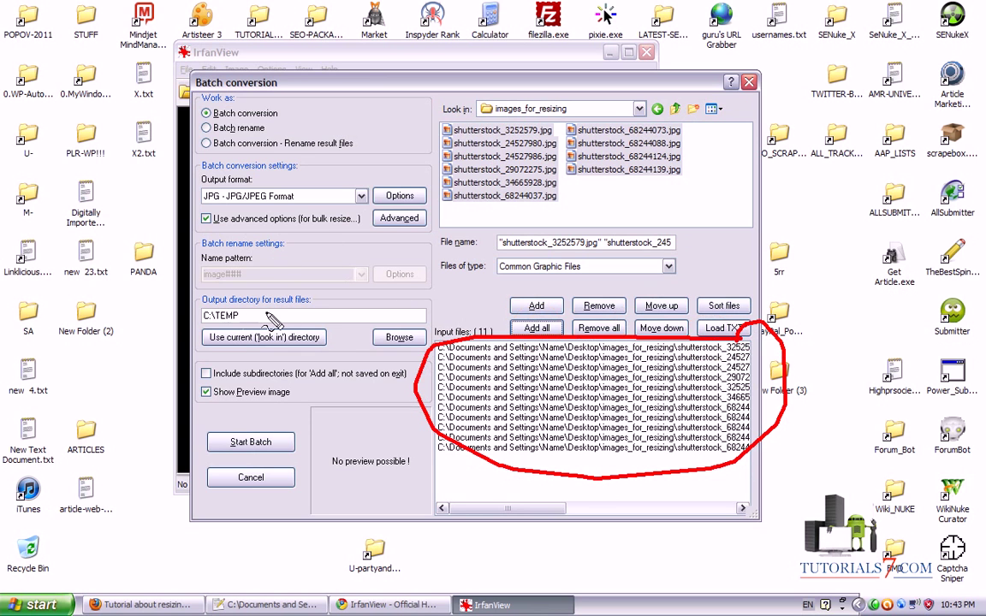
mouse_move(210, 302)
mouse_down()
mouse_move(199, 327)
mouse_move(252, 322)
mouse_move(198, 306)
mouse_move(197, 328)
mouse_up()
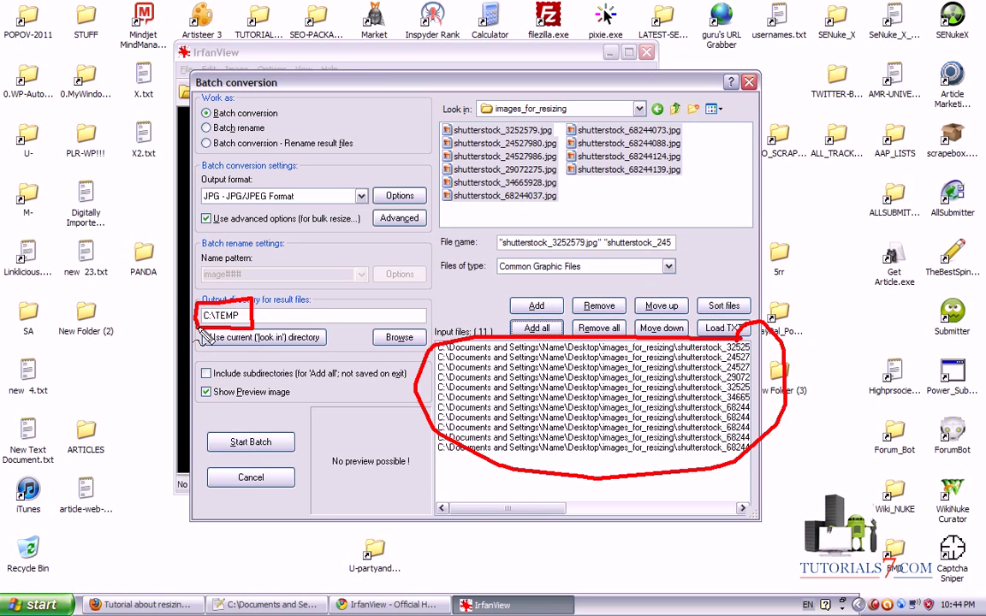
mouse_move(255, 301)
mouse_down()
mouse_move(317, 321)
mouse_move(321, 309)
mouse_move(272, 297)
mouse_up()
key(Escape)
click(397, 338)
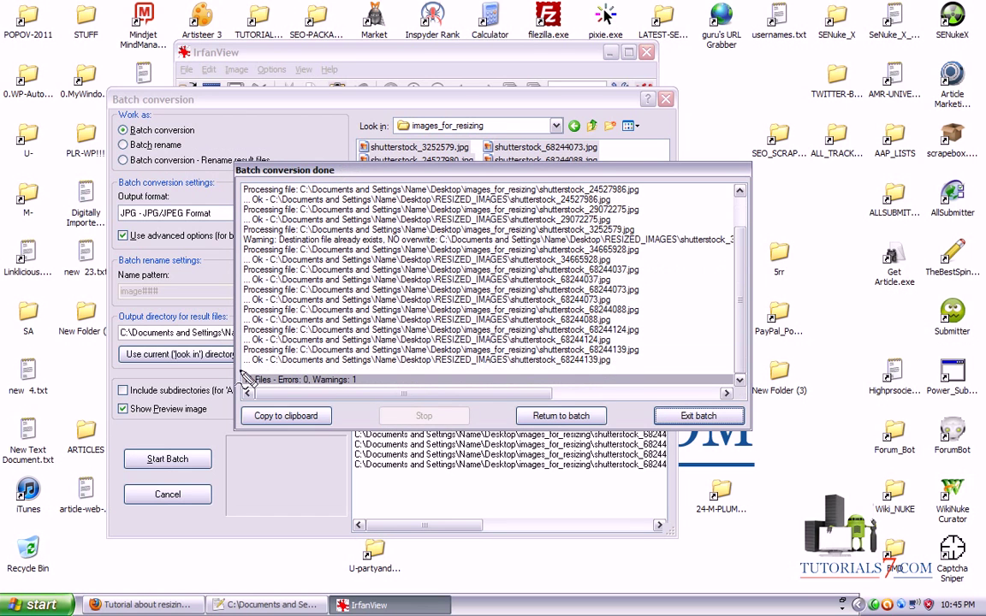
- Check the batch conversion report, exit the batch and close IrfanView
mouse_move(234, 368)
mouse_down()
mouse_move(342, 368)
mouse_move(400, 381)
mouse_move(240, 398)
mouse_move(231, 370)
mouse_up()
key(Escape)
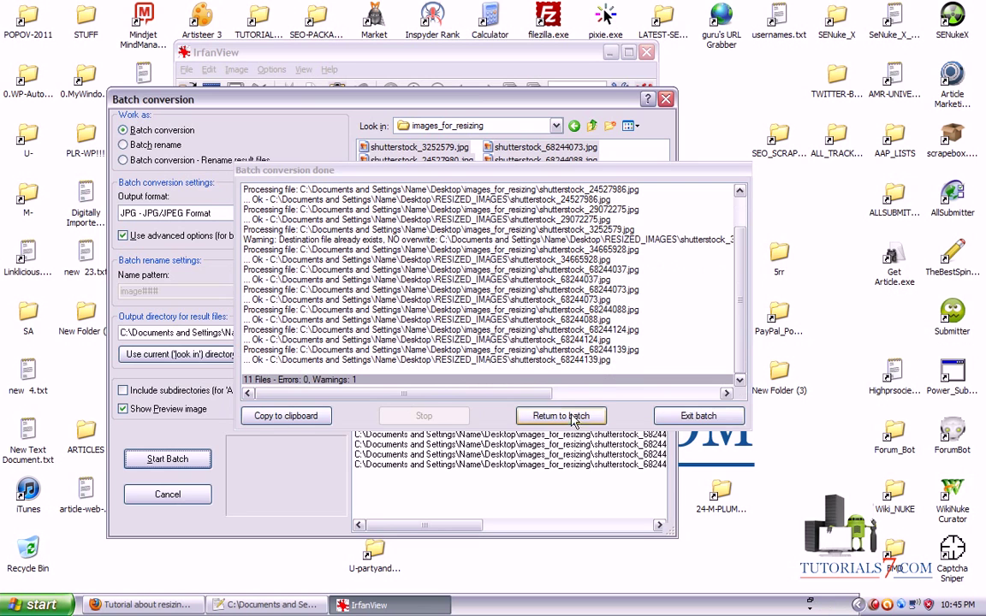
click(703, 416)
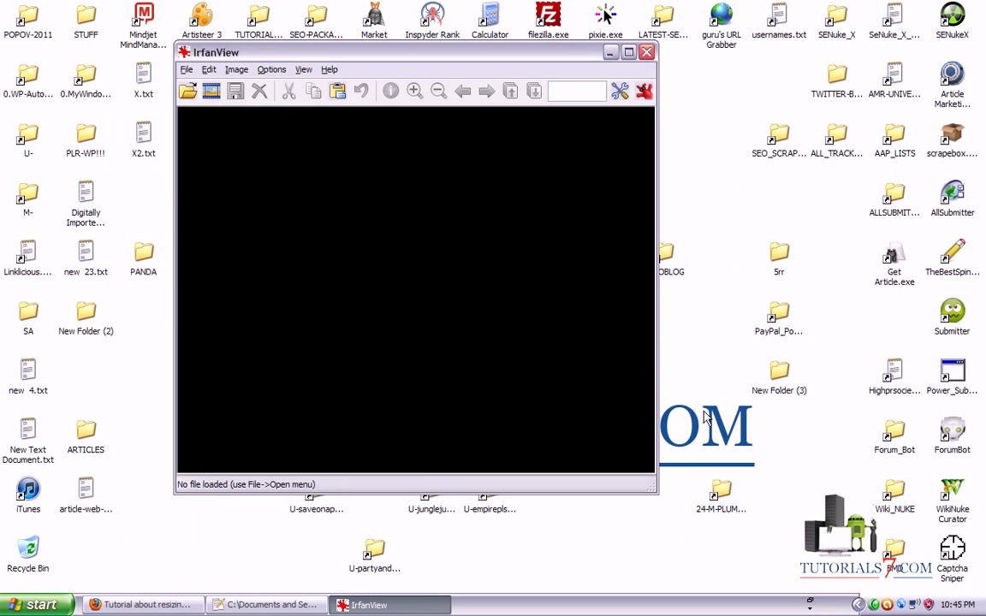
click(647, 52)
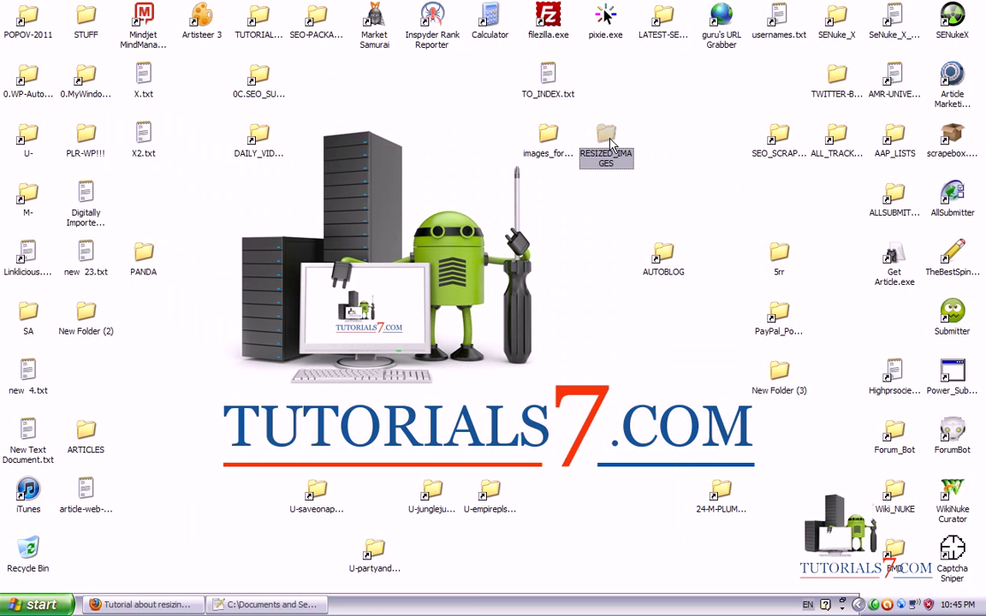
- Open the RESIZED_IMAGES folder on the desktop and examine the file sizes of the resized images
double_click(610, 144)
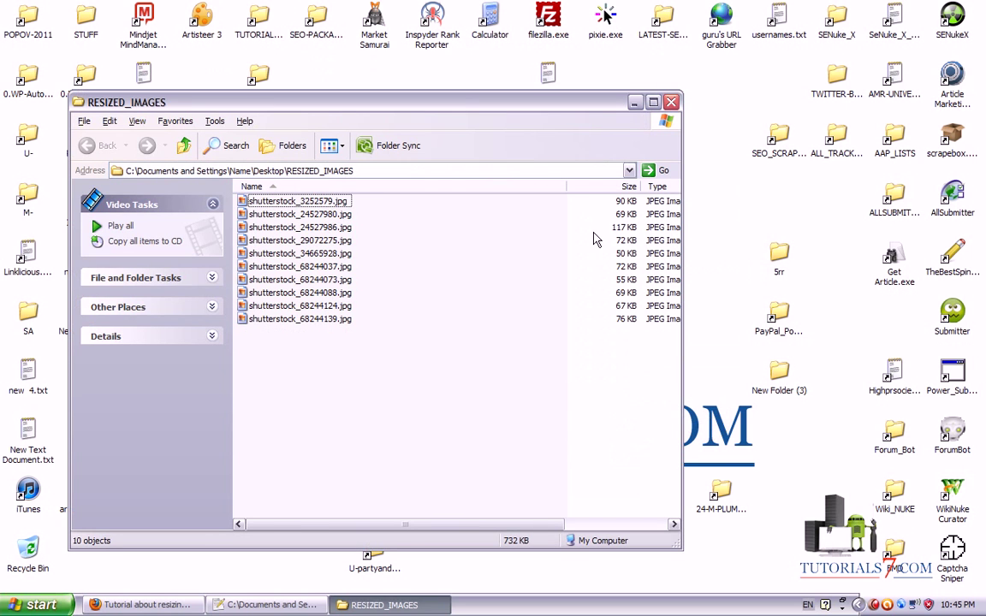
mouse_move(592, 184)
mouse_down()
mouse_move(595, 331)
mouse_move(651, 342)
mouse_move(651, 182)
mouse_move(592, 180)
mouse_up()
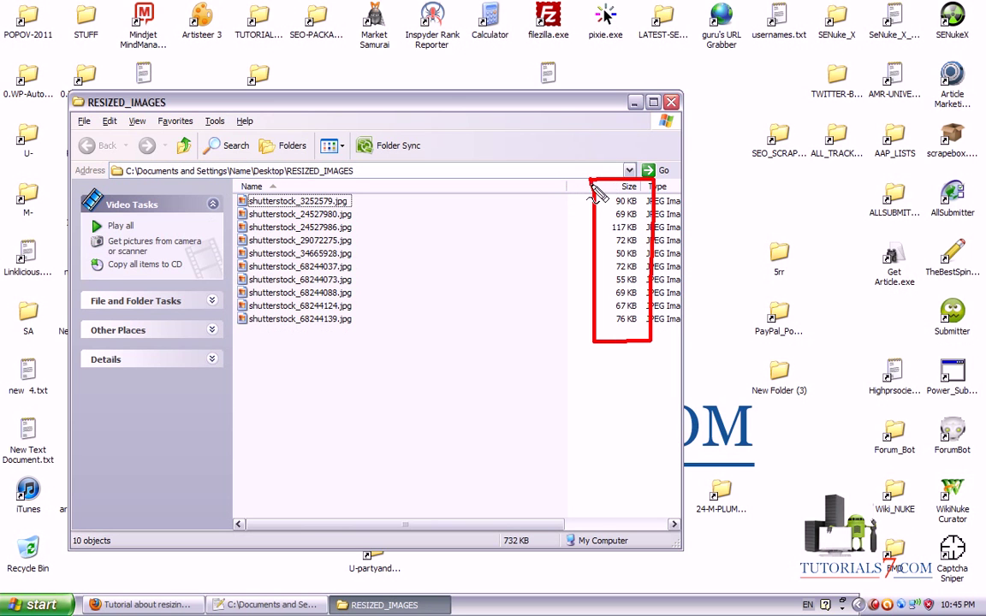
key(Escape)
- View the resized images one after another starting with shutterstock_3252579.jpg, and close both the picture viewer and the RESIZED_IMAGES folder
click(319, 207)
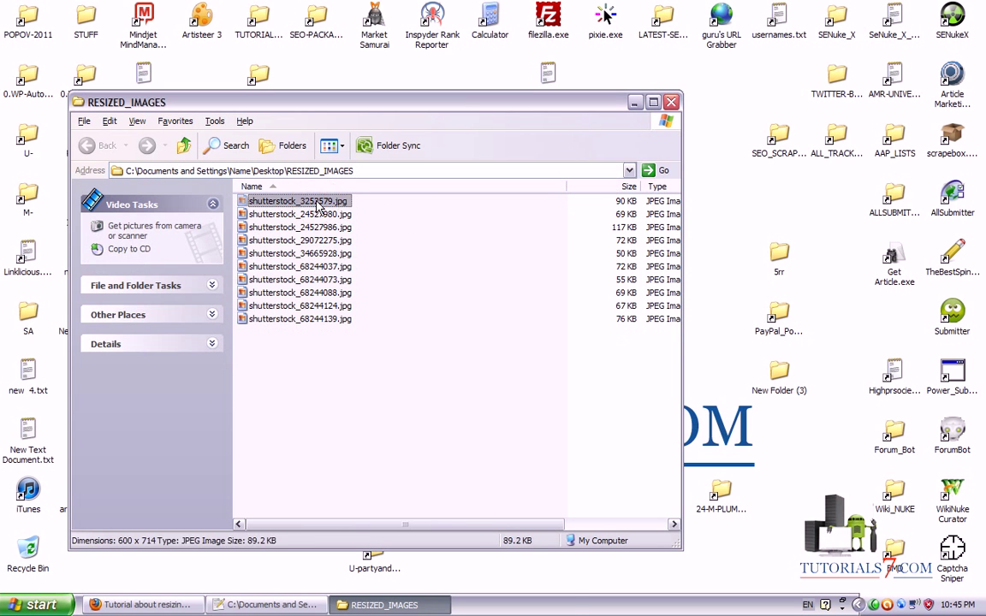
double_click(318, 206)
key(Right)
key(Right)
key(Right)
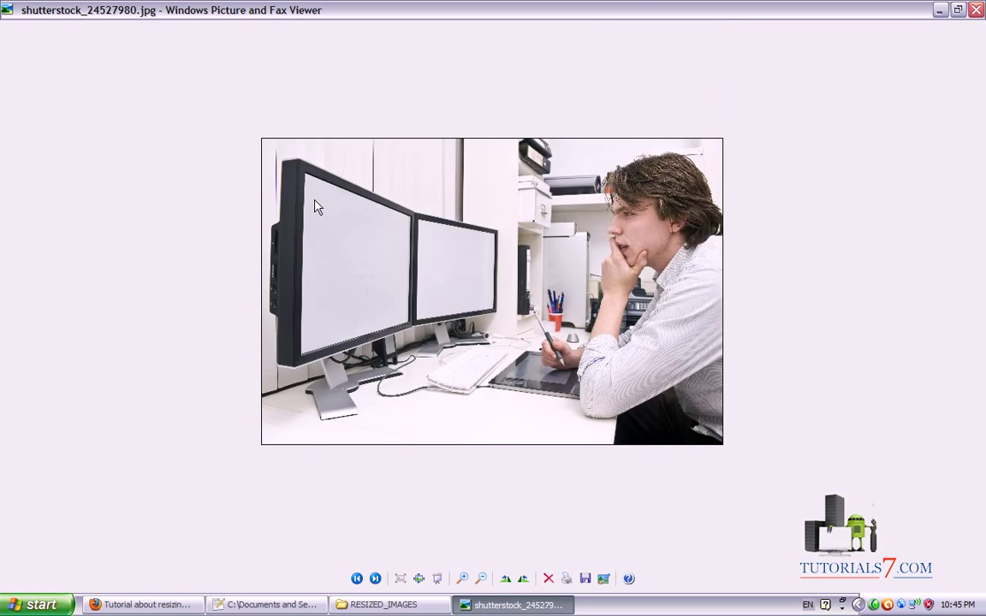
key(Right)
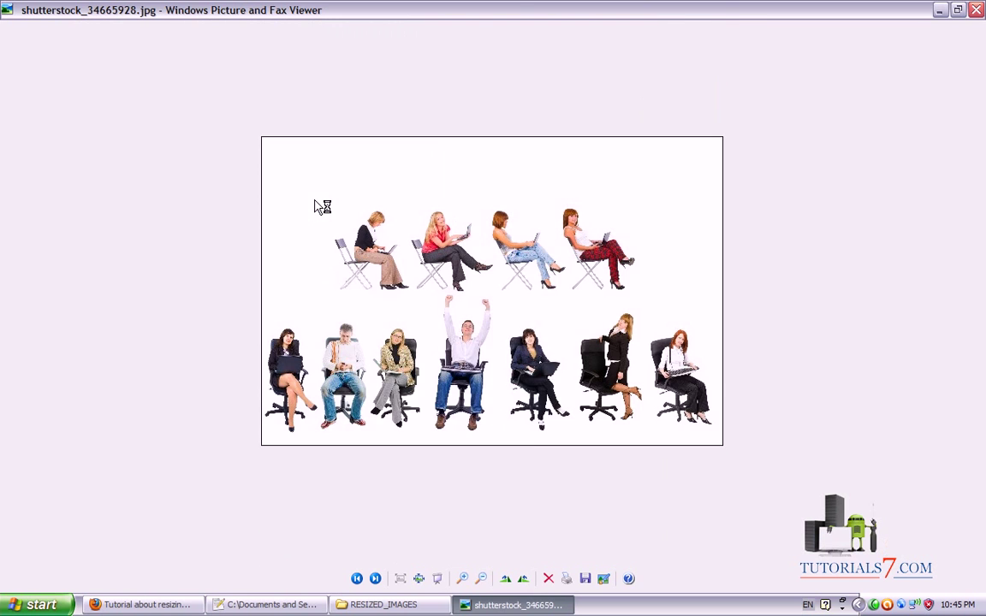
key(Right)
key(Right)
key(Right)
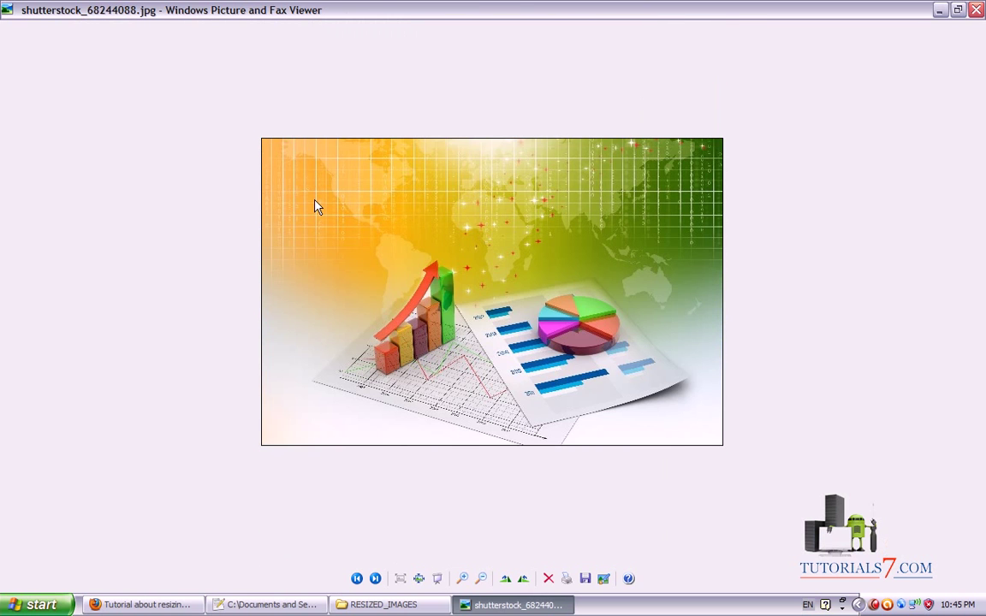
click(977, 9)
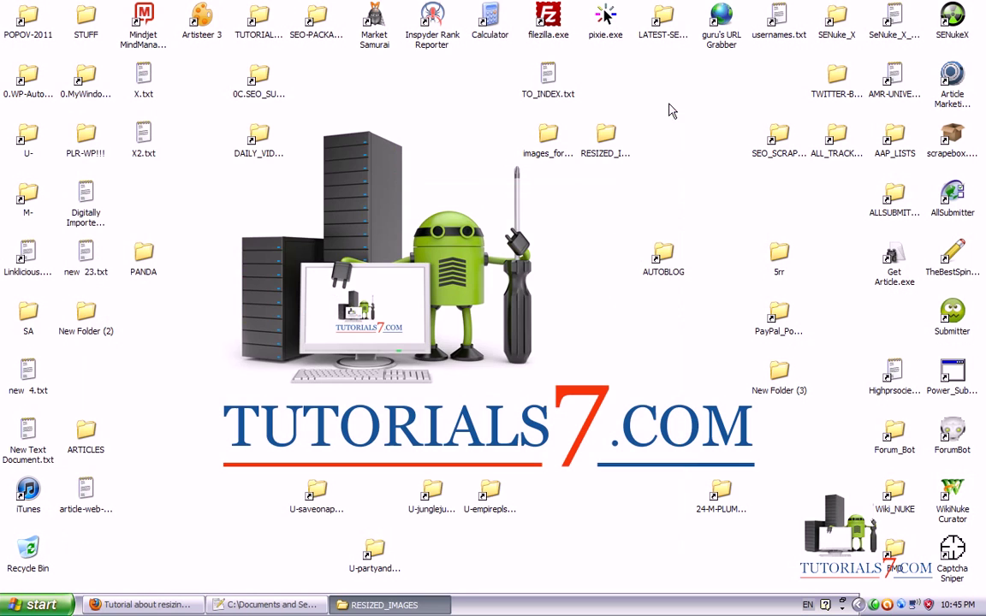
click(671, 102)
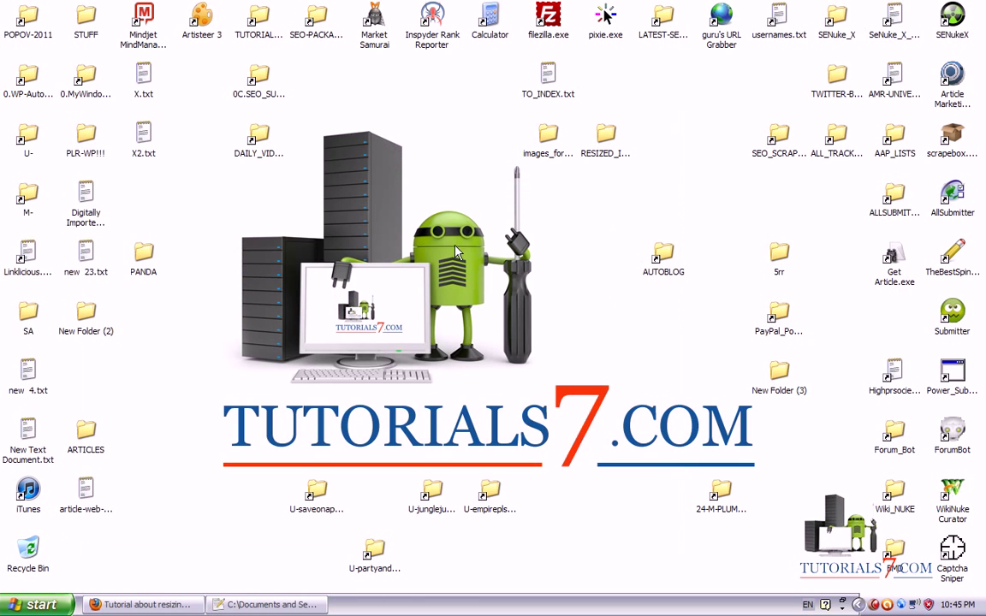
click(39, 604)
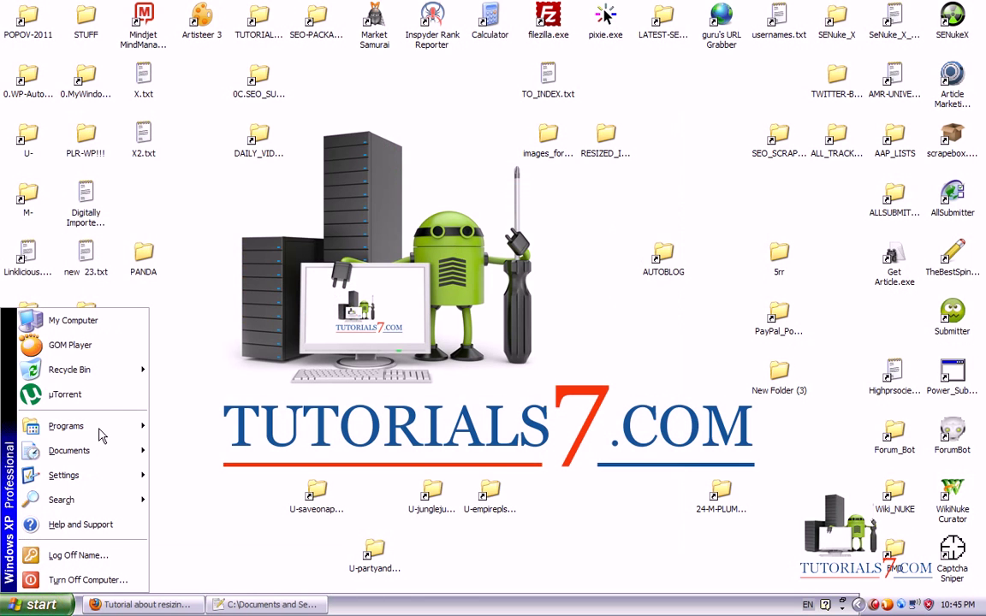
click(198, 370)
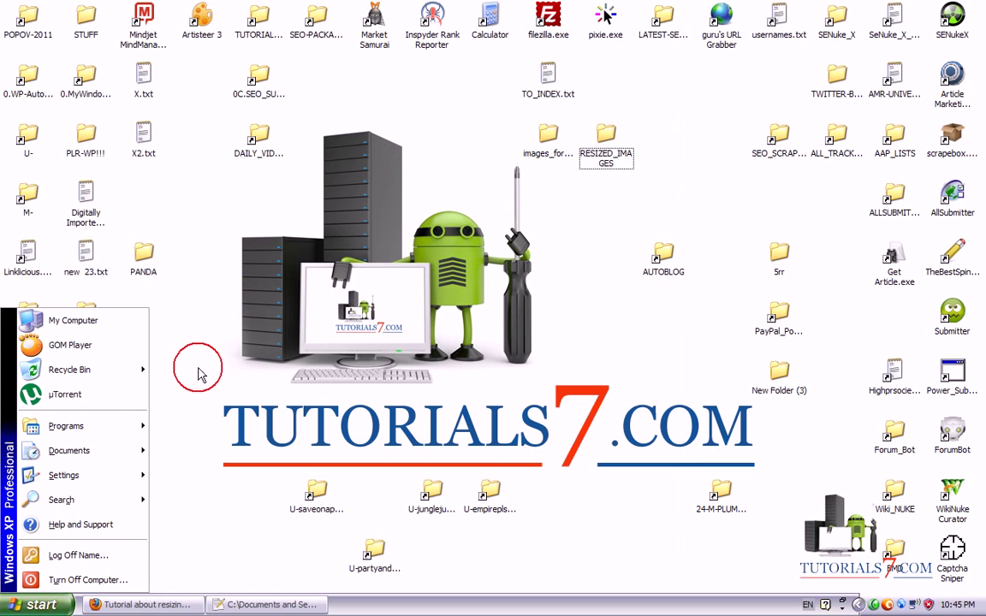
click(36, 604)
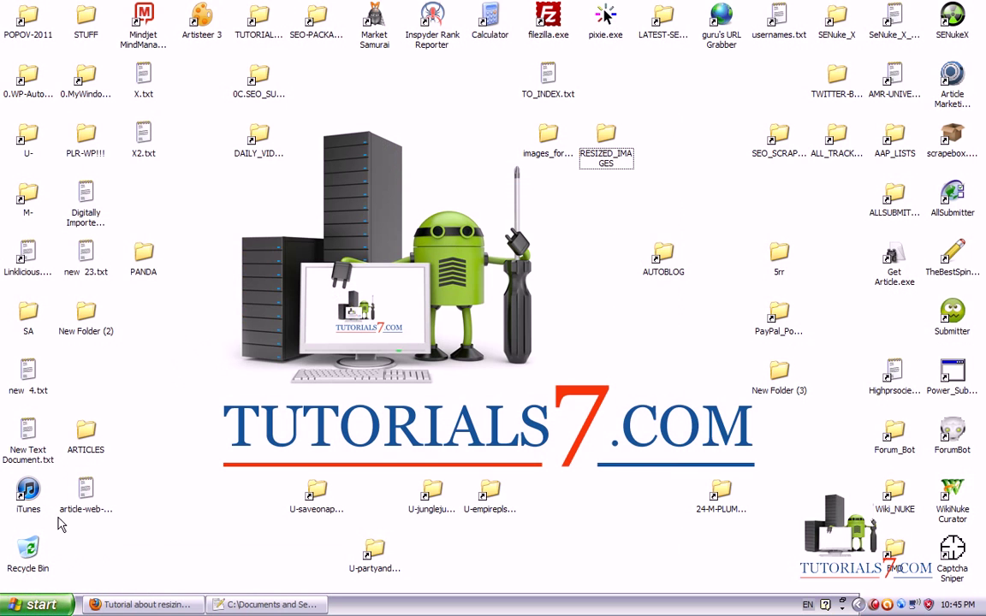
click(20, 601)
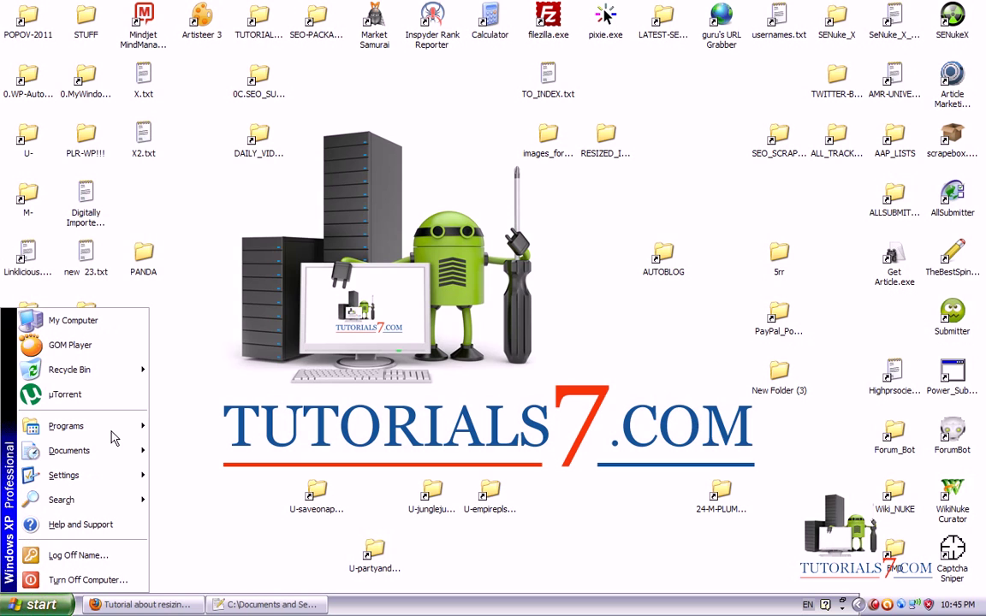